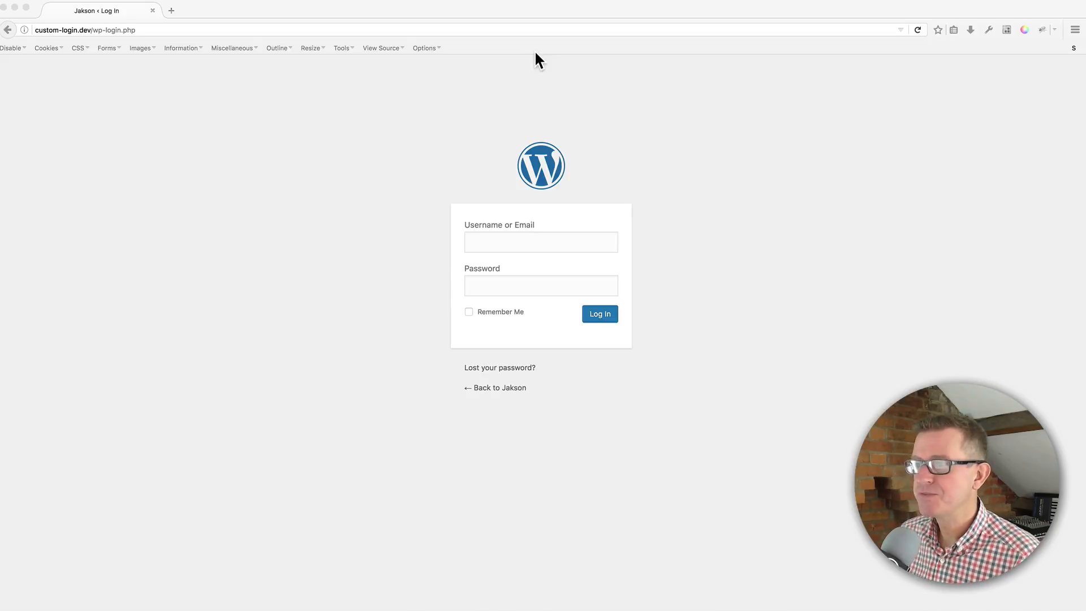
- Switch to the WordPress dashboard in Chrome and open the page for adding new plugins
key(super+Tab)
key(super+Tab)
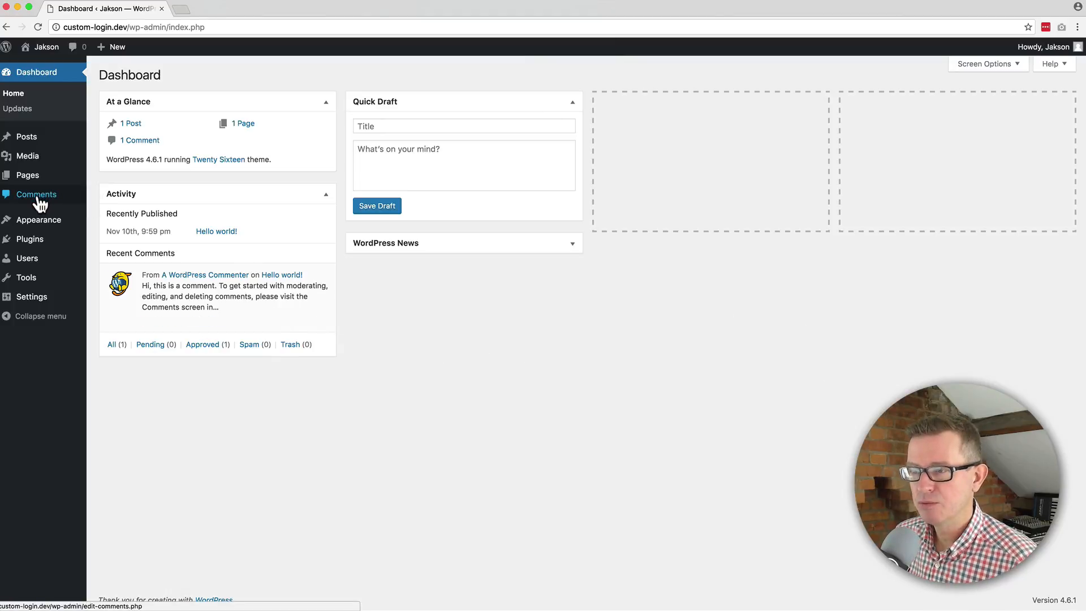
mouse_move(56, 245)
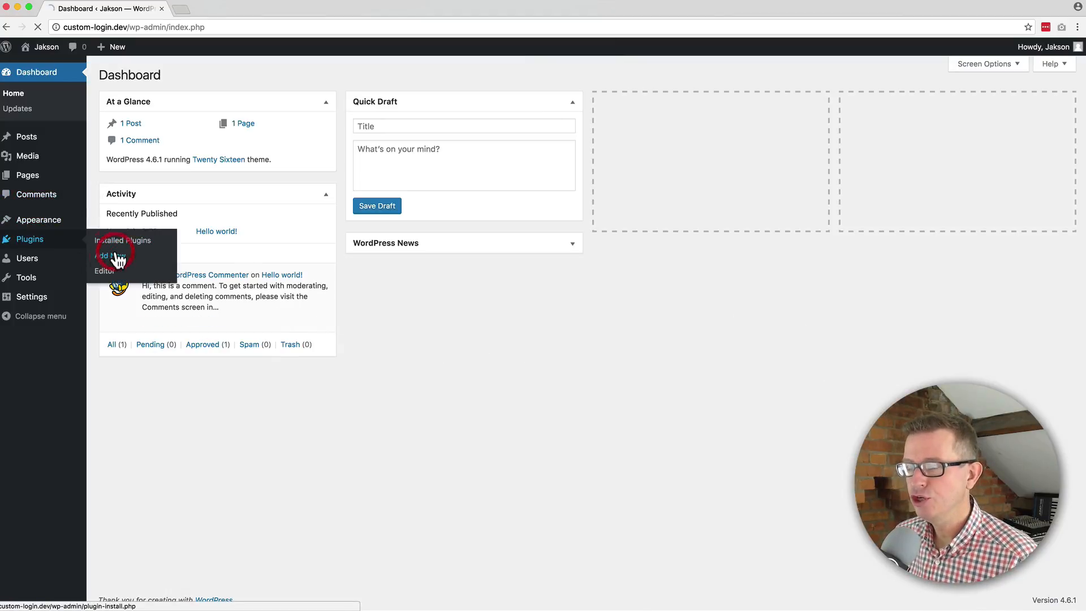
- Copy the plugin name "Custom Login" from the text document and search the WordPress plugins for it
key(super+Tab)
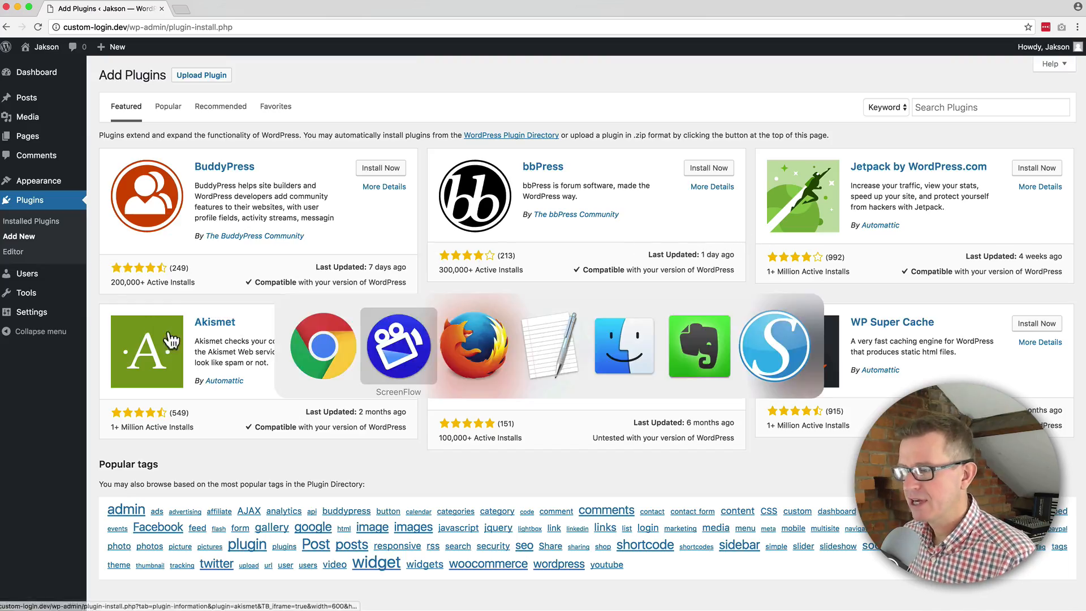
key(super+Tab)
key(super+Tab)
click(503, 212)
click(417, 191)
drag(417, 190, 353, 192)
key(super+c)
key(super+Tab)
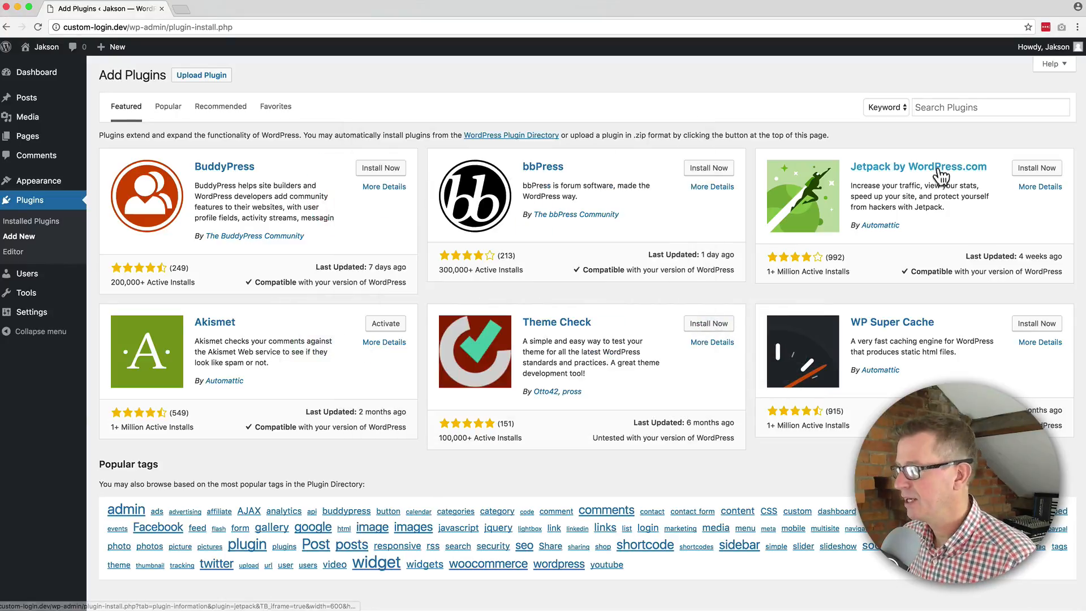
click(960, 107)
key(super+v)
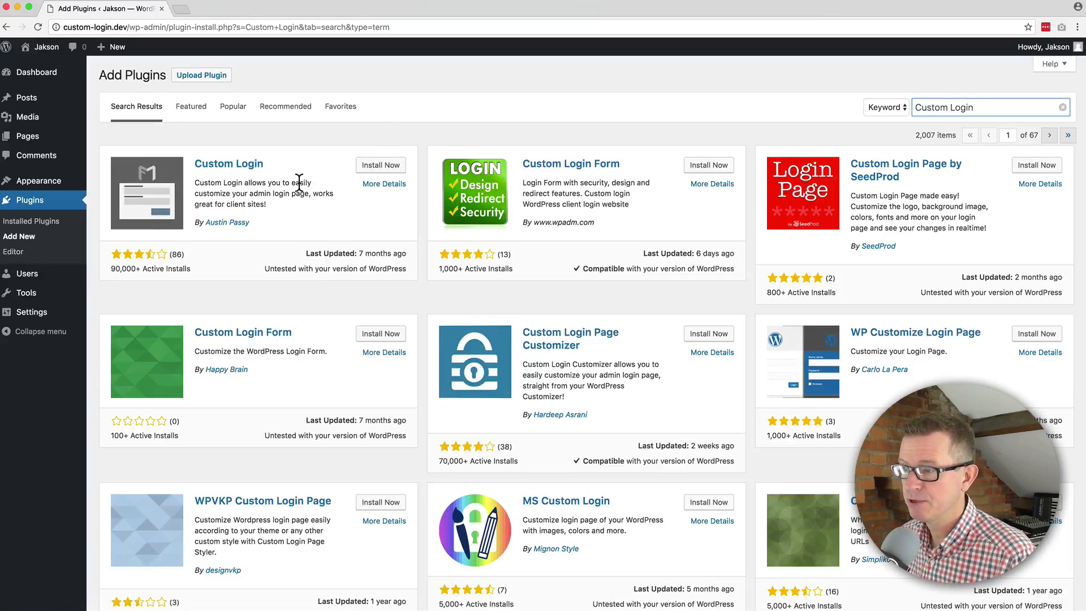
- Install and activate the Custom Login plugin
click(389, 167)
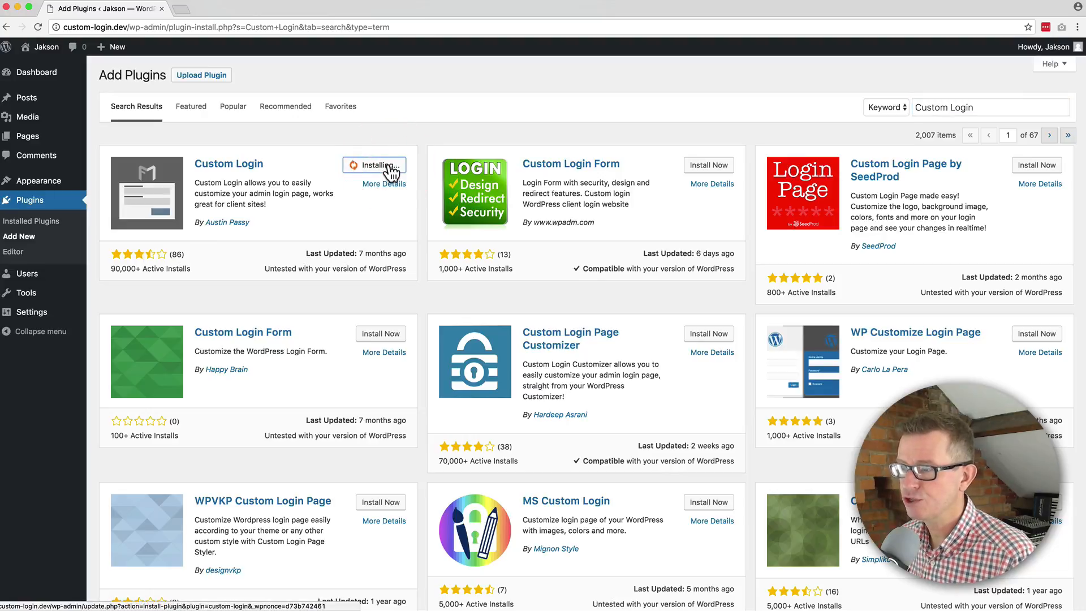
click(387, 166)
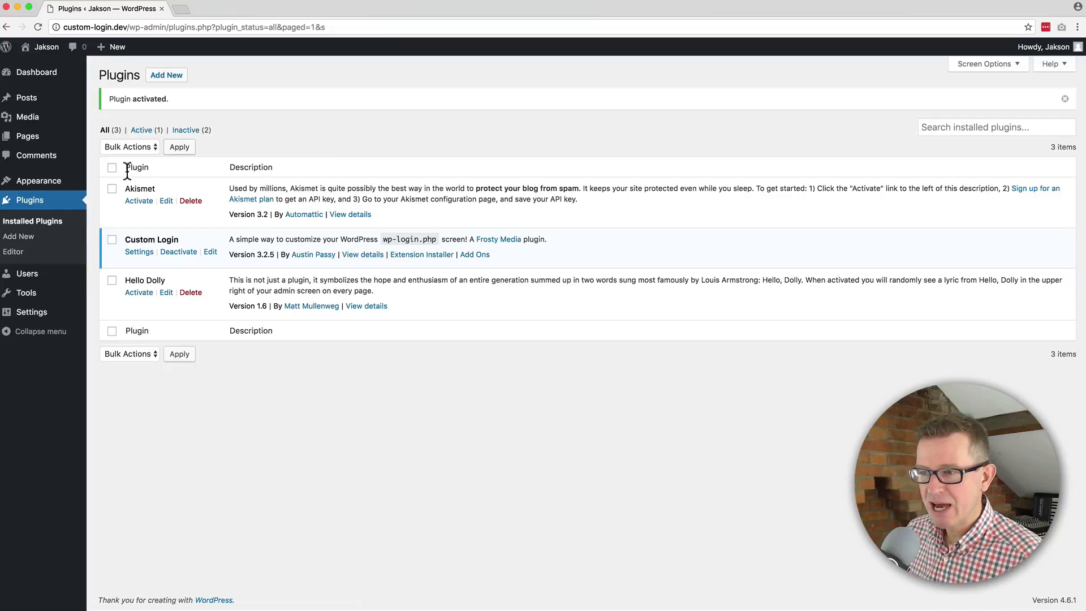
- Open the Custom Login settings page and save its General Settings
mouse_move(32, 316)
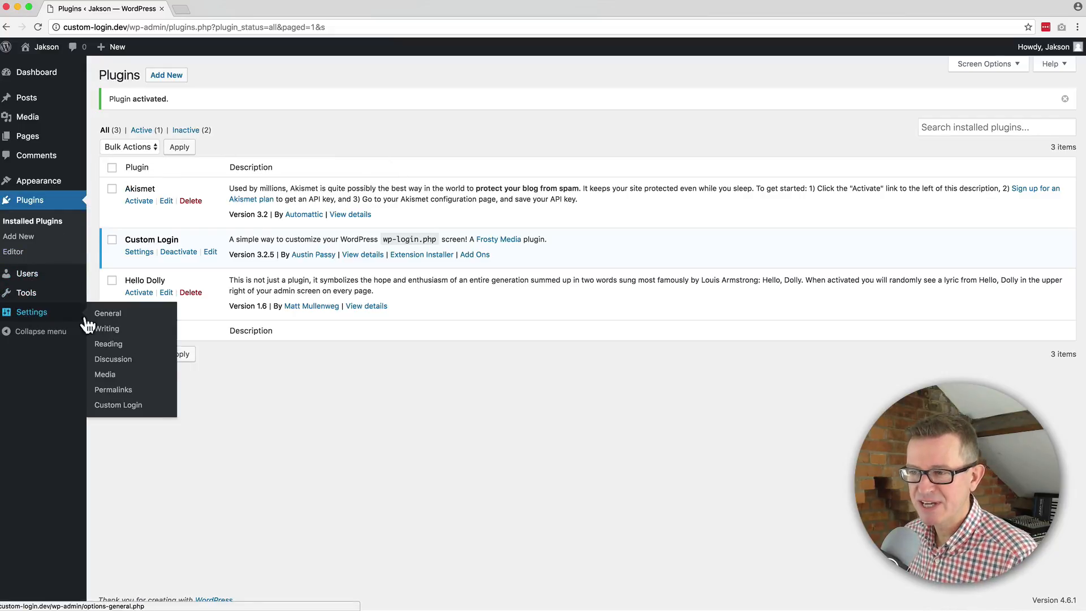
click(134, 407)
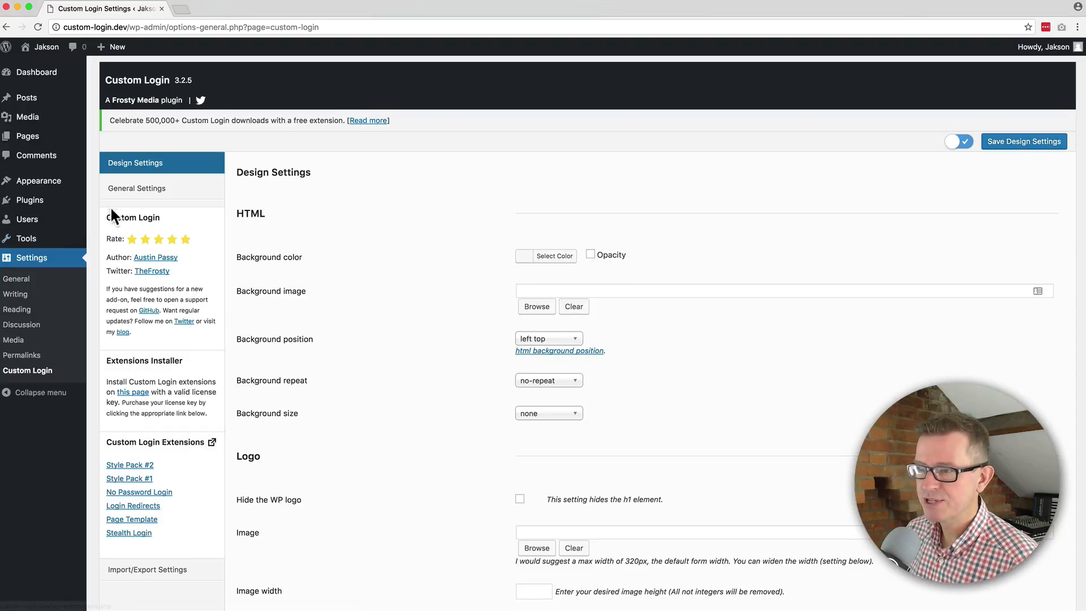
click(131, 190)
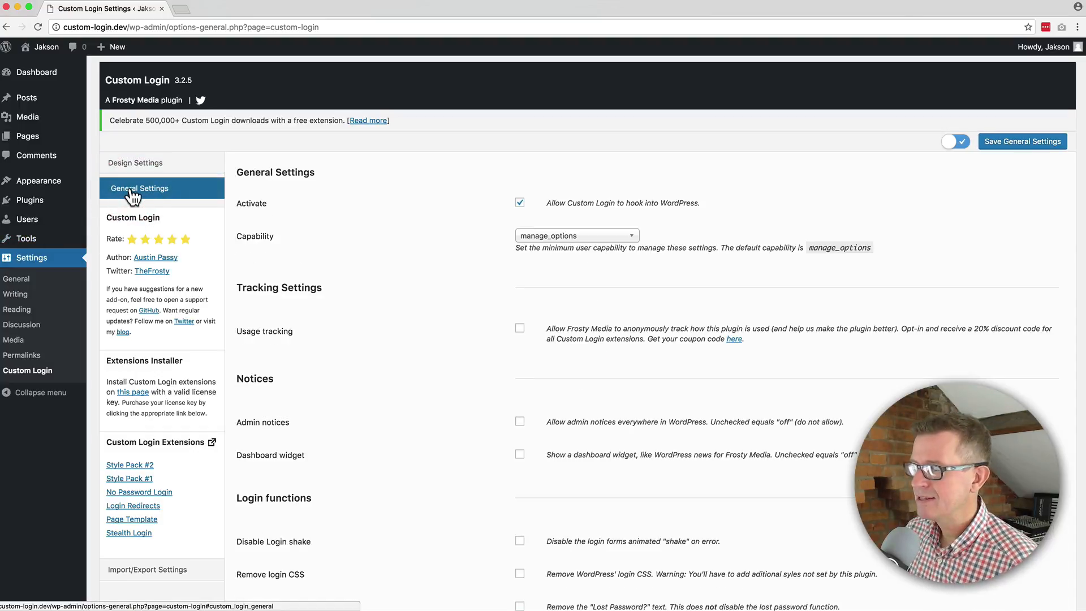
click(1037, 148)
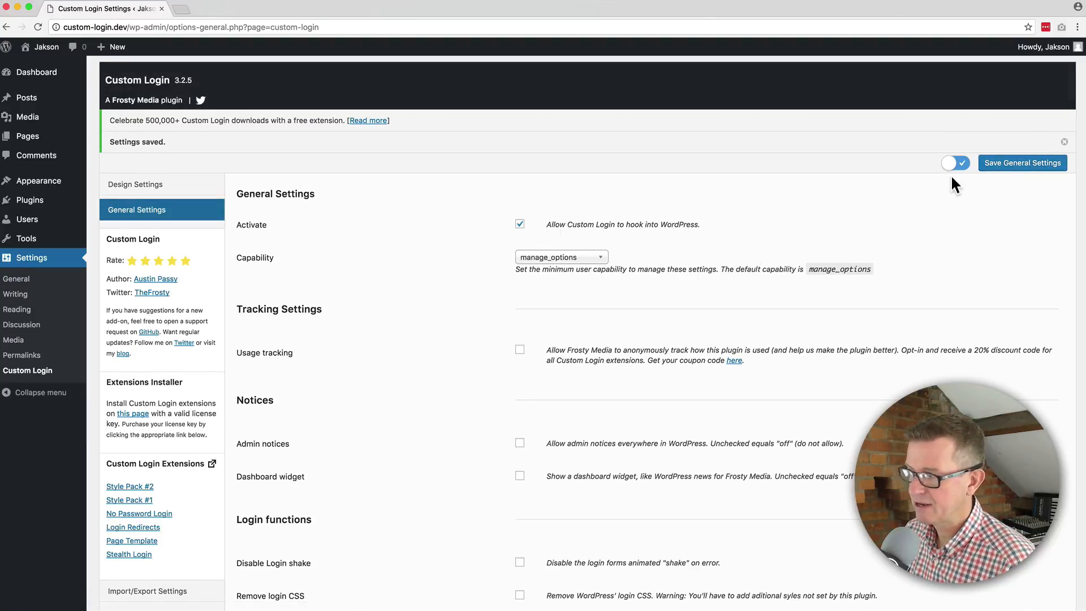
- In Design Settings, upload Concrete-Blue-Sky.jpg from the Desktop and insert it at full size as the HTML background image
click(161, 189)
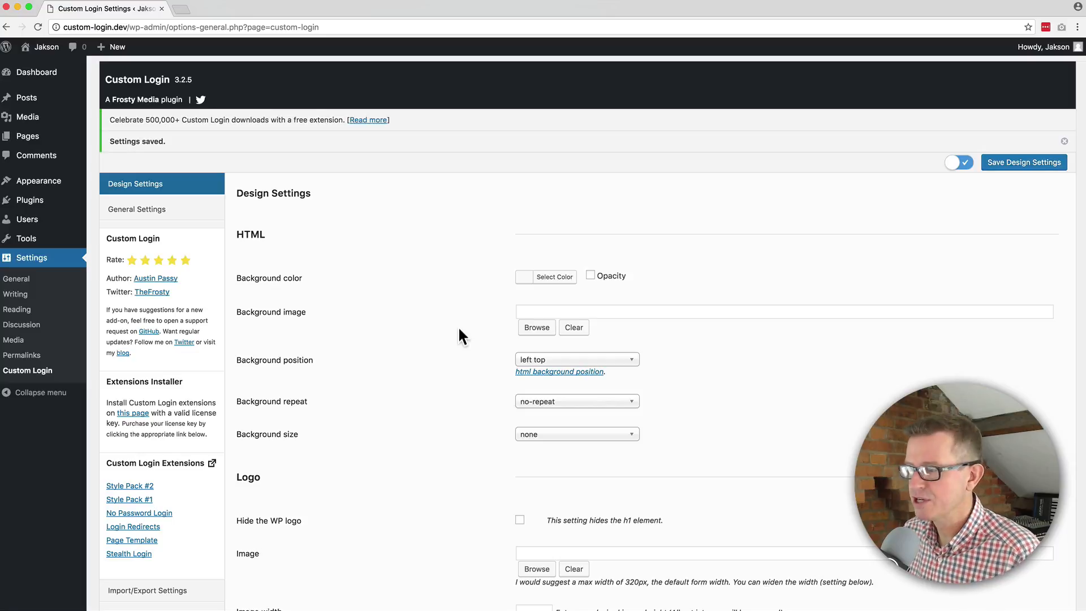
click(536, 328)
click(596, 302)
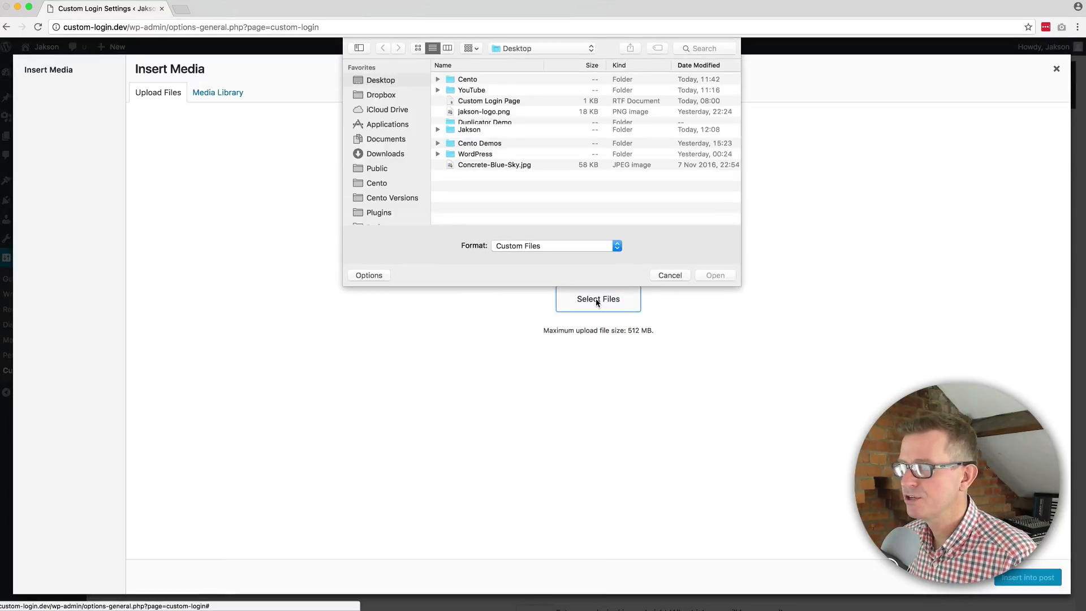
click(383, 78)
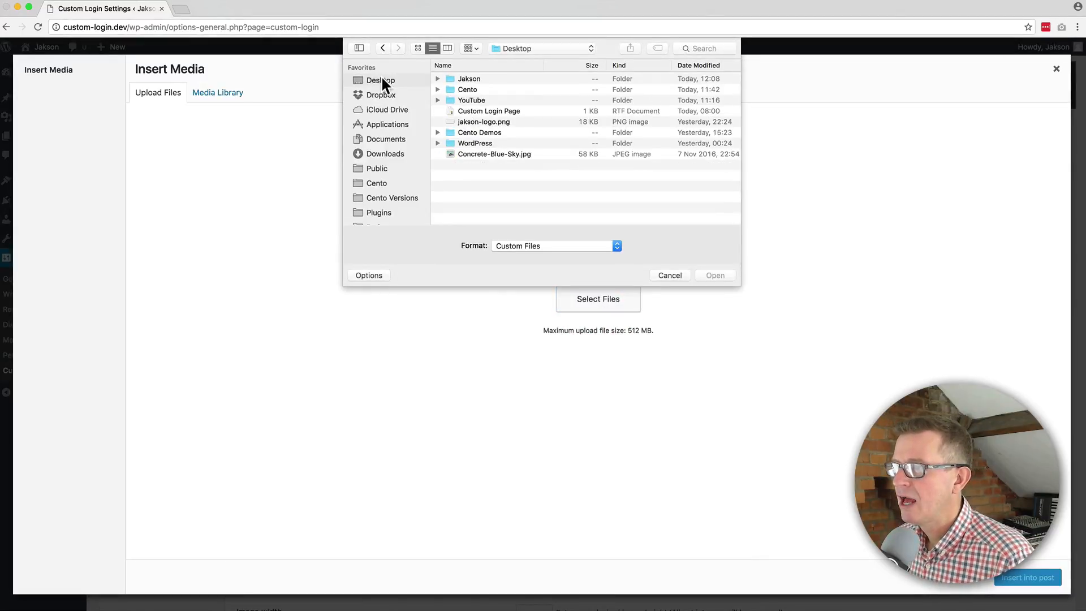
click(467, 154)
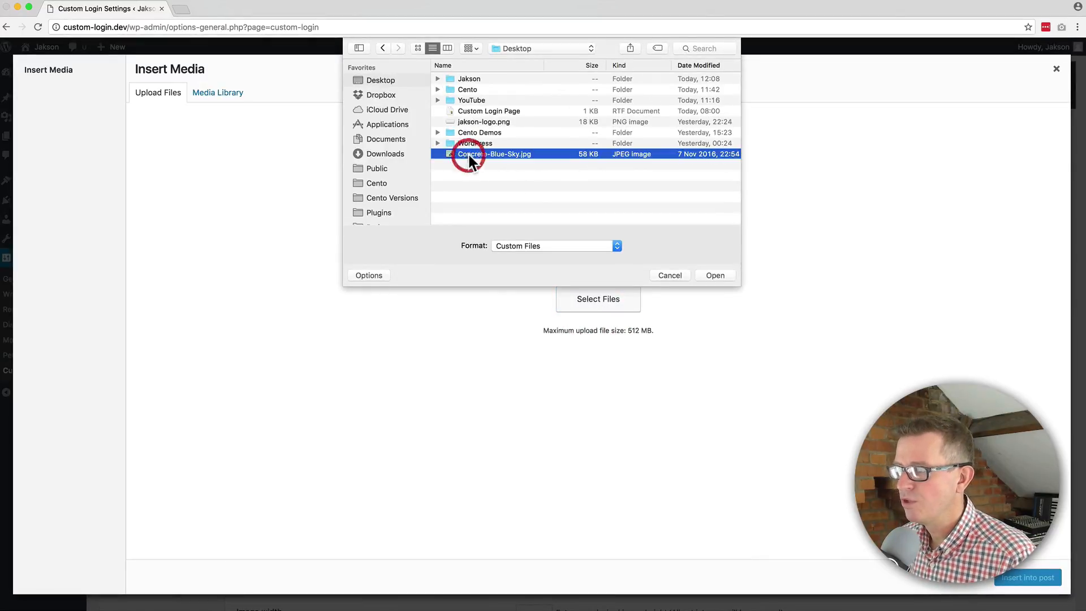
click(713, 273)
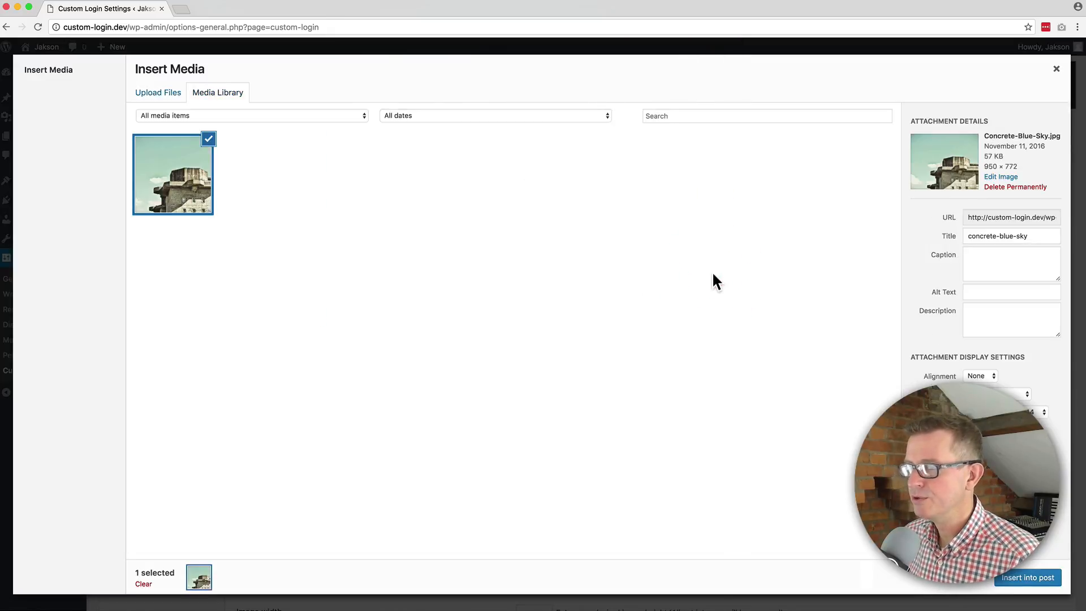
click(1006, 412)
click(1035, 421)
click(1029, 576)
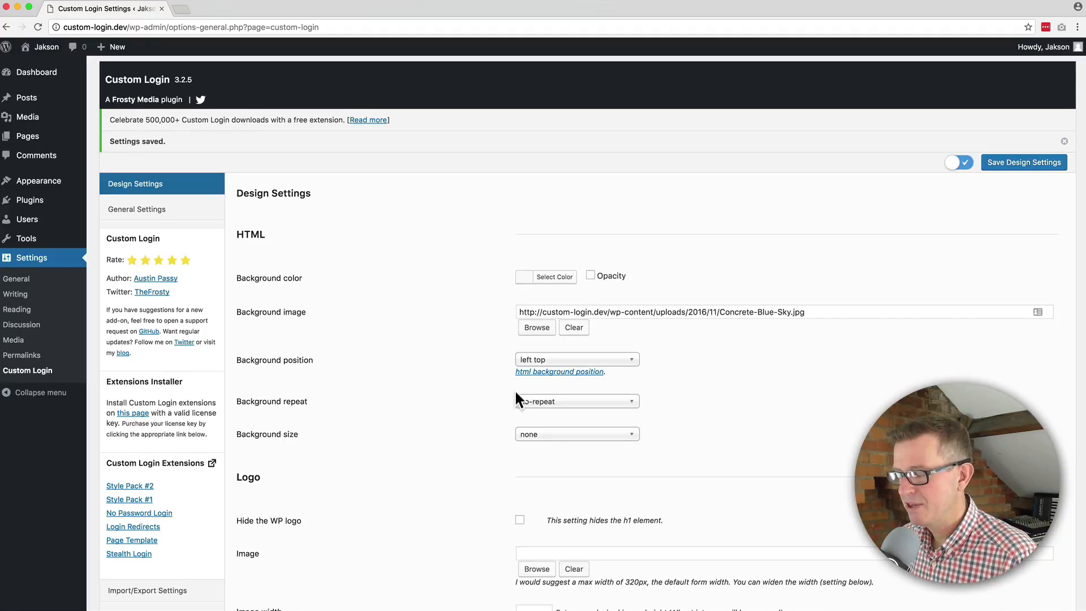
- Set the HTML background position to center center and the background size to cover, keeping no-repeat
click(611, 360)
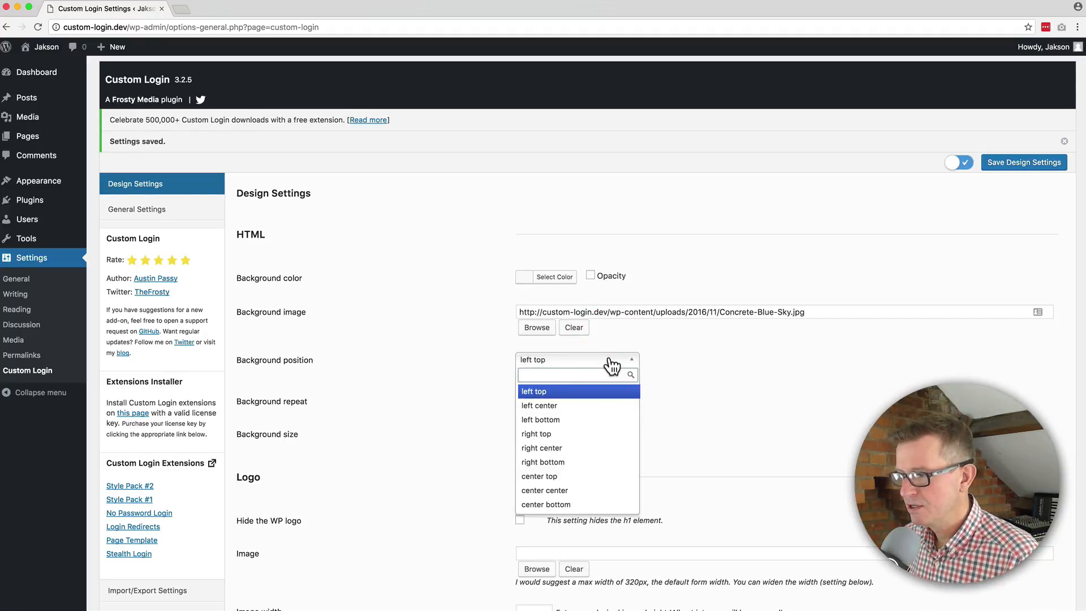
click(574, 491)
click(598, 402)
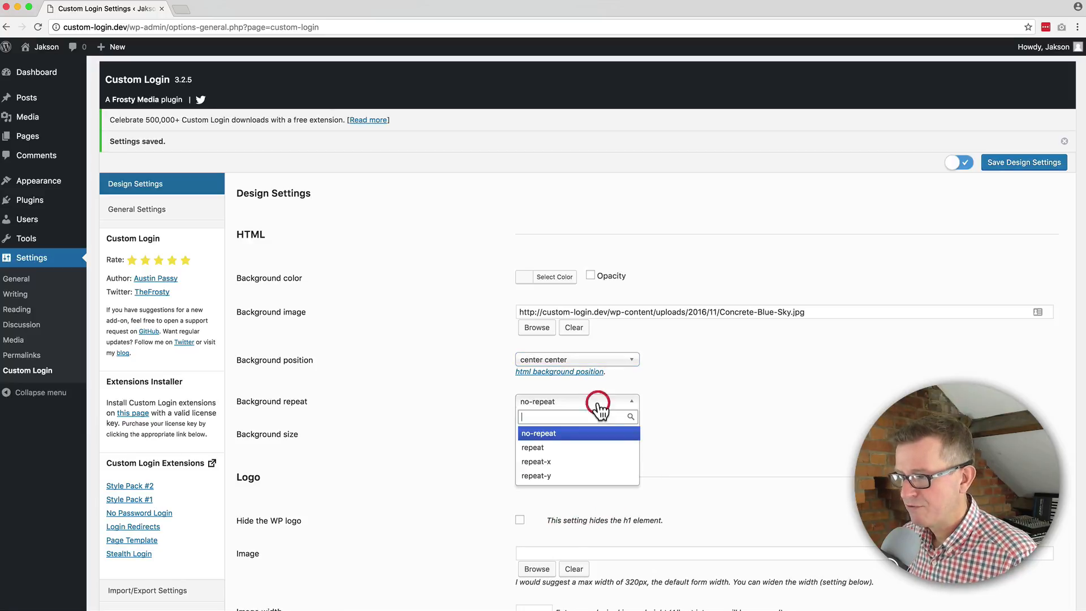
click(752, 405)
click(631, 434)
click(524, 480)
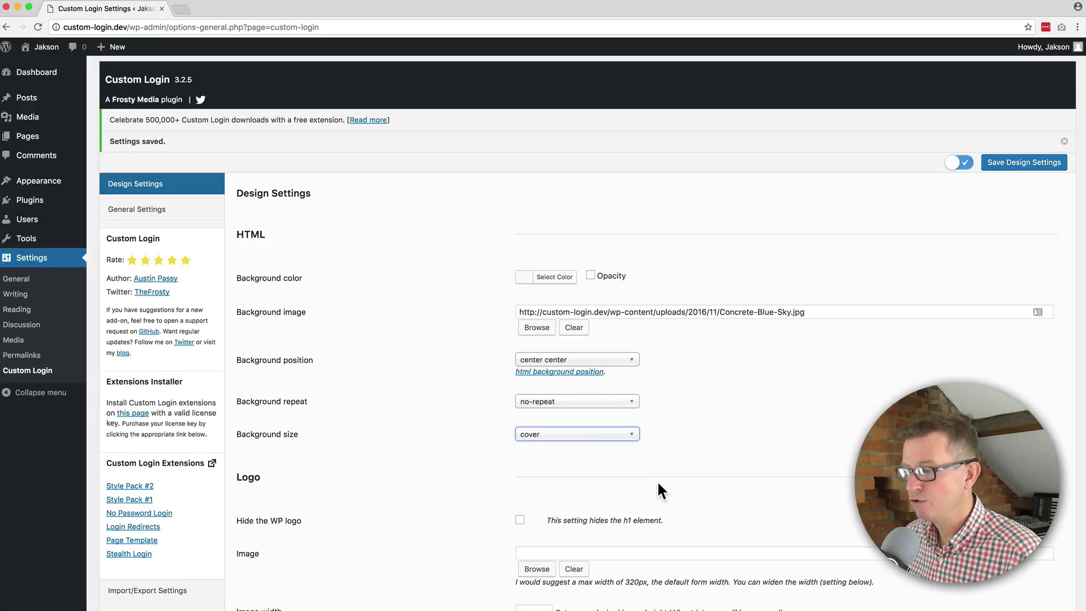
- Enable hiding the WP logo in the Logo section
scroll(728, 449, down, 5)
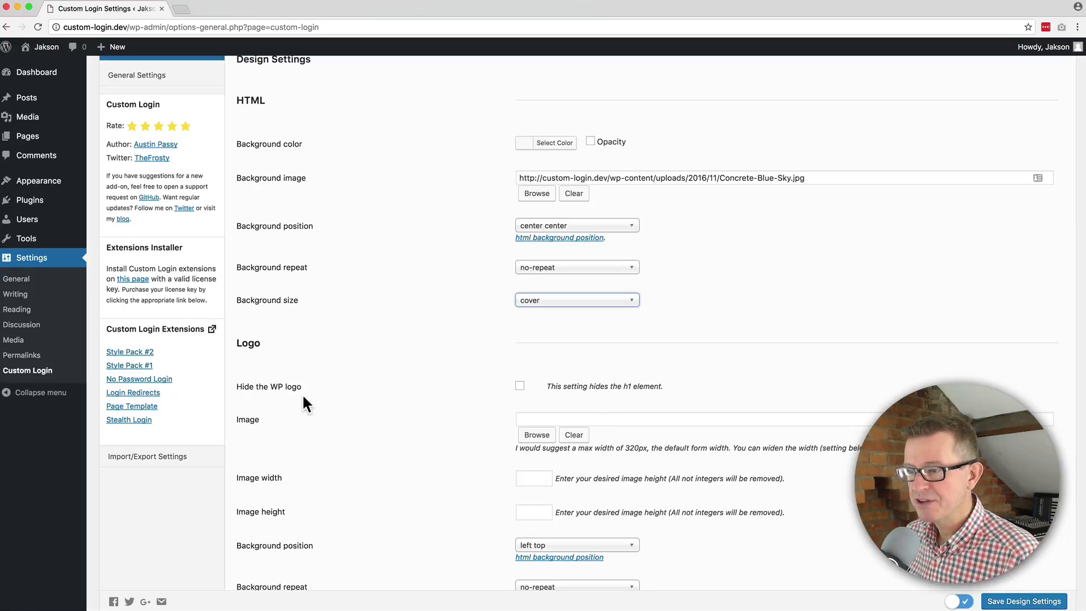
click(520, 386)
scroll(670, 404, down, 4)
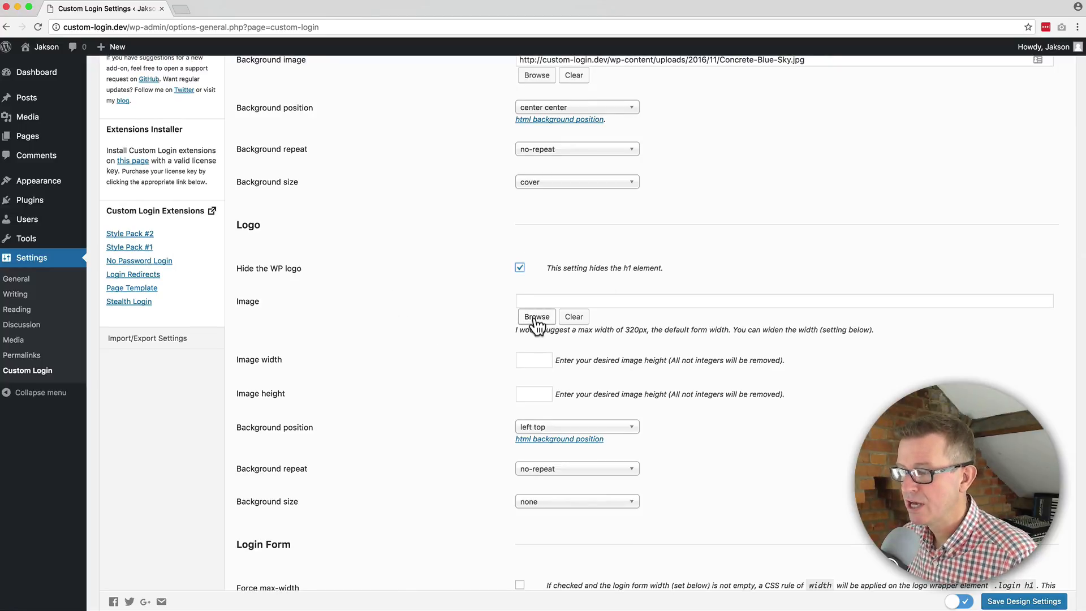
- Upload jakson-logo.png from the Desktop and insert it as the logo image
double_click(636, 329)
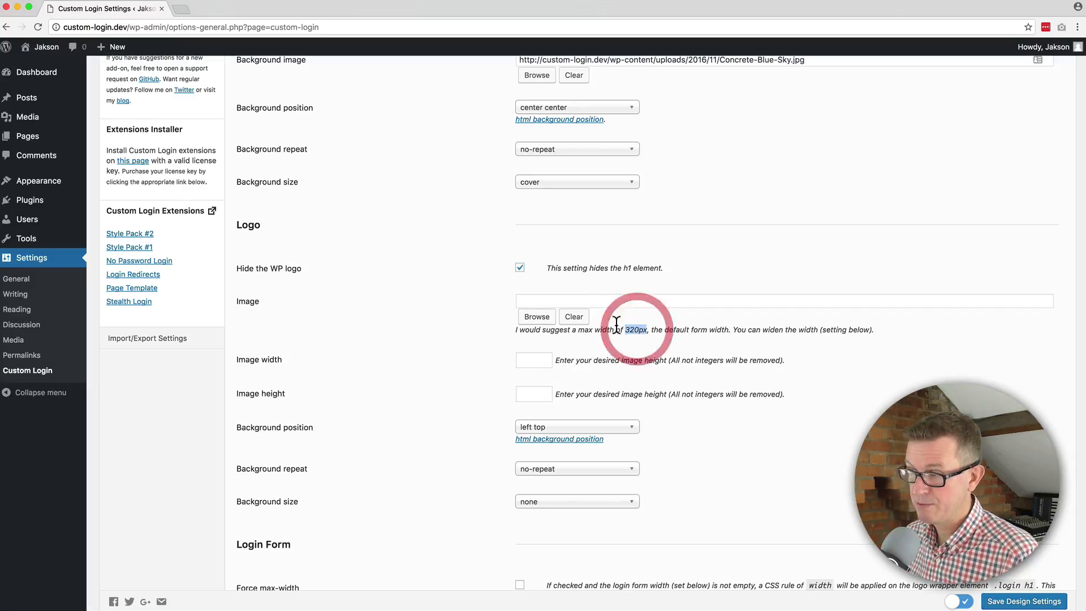
click(533, 319)
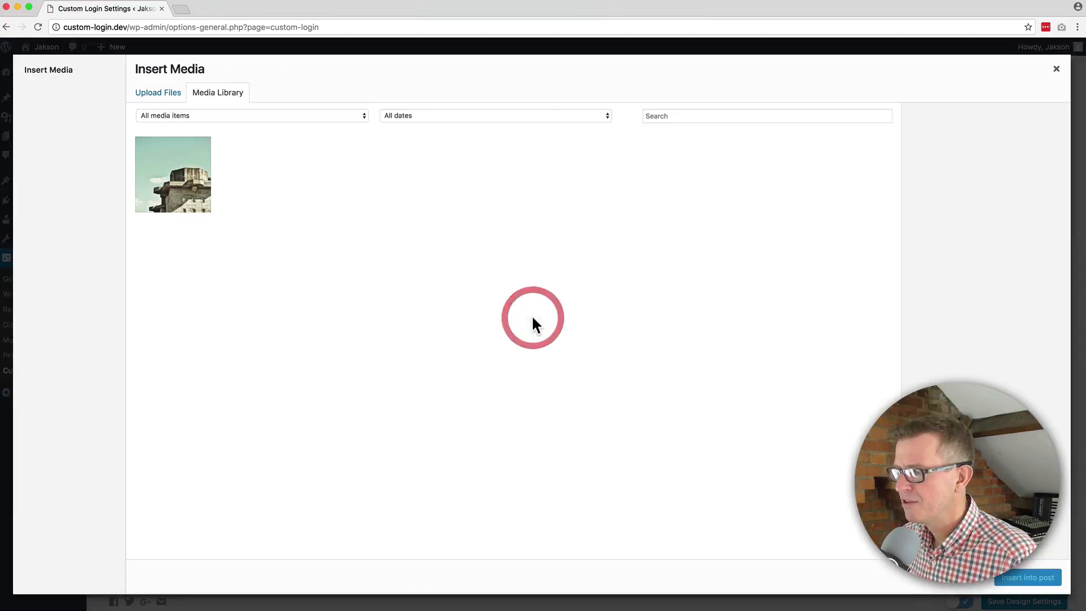
click(160, 98)
click(621, 309)
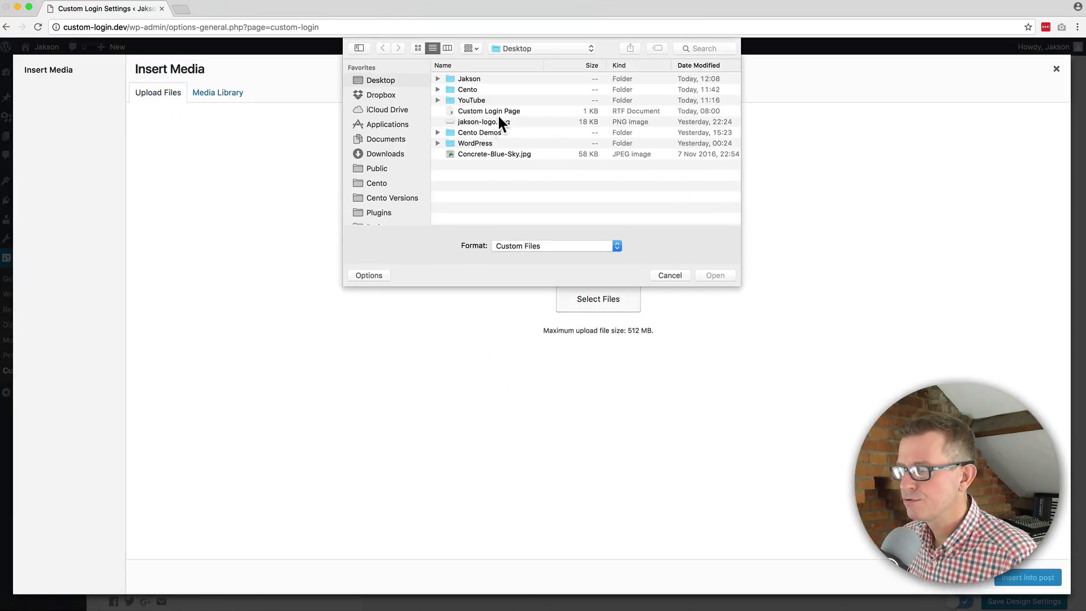
double_click(496, 123)
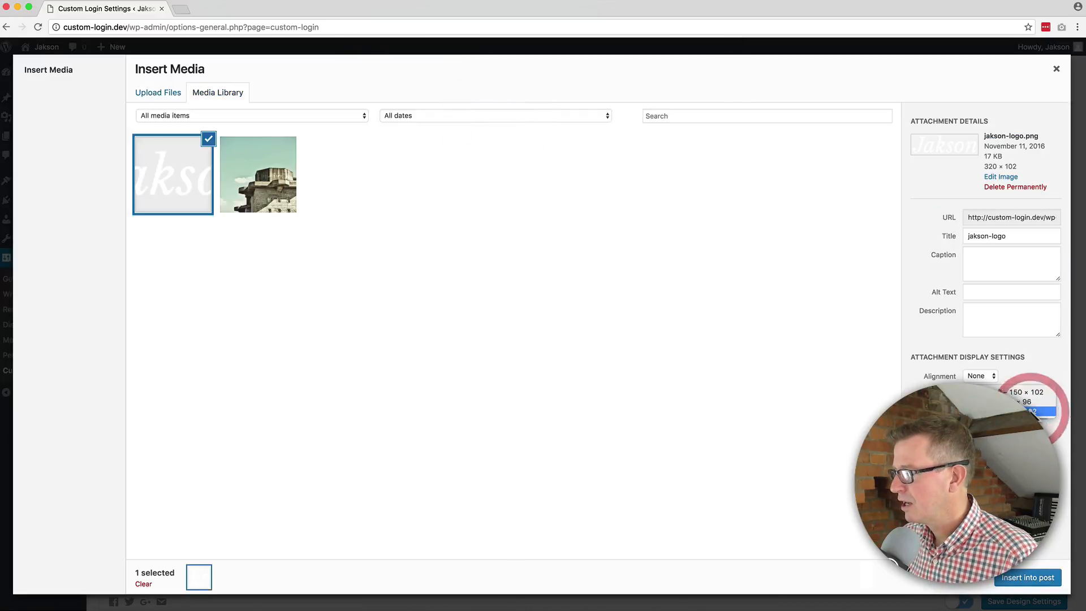
click(1027, 578)
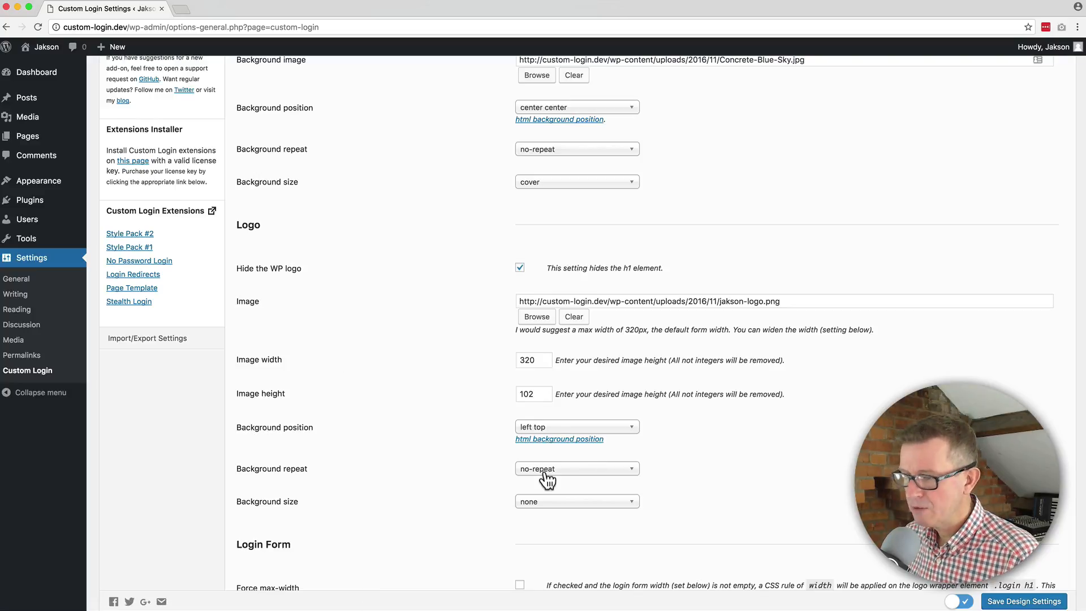
- Save the design settings, then reload the login page in Firefox to check the new design
scroll(548, 477, down, 3)
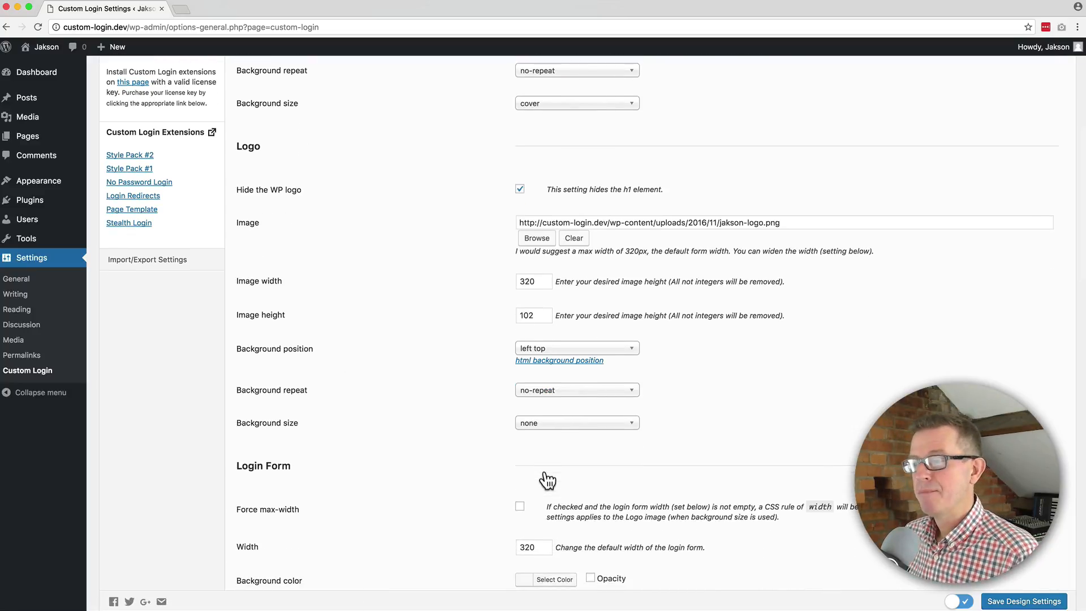
scroll(548, 480, down, 5)
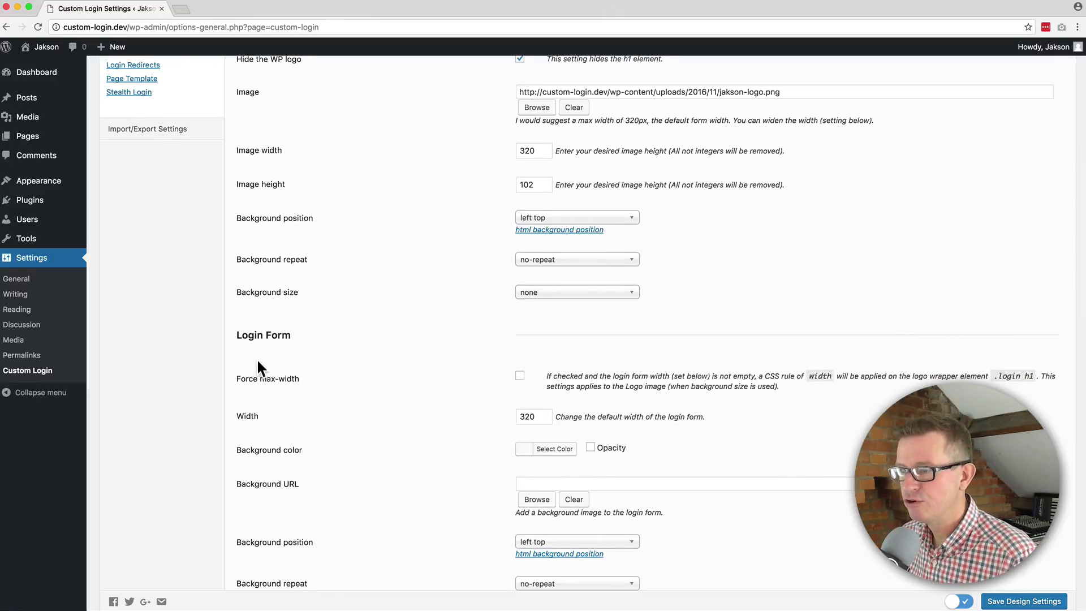
click(1027, 602)
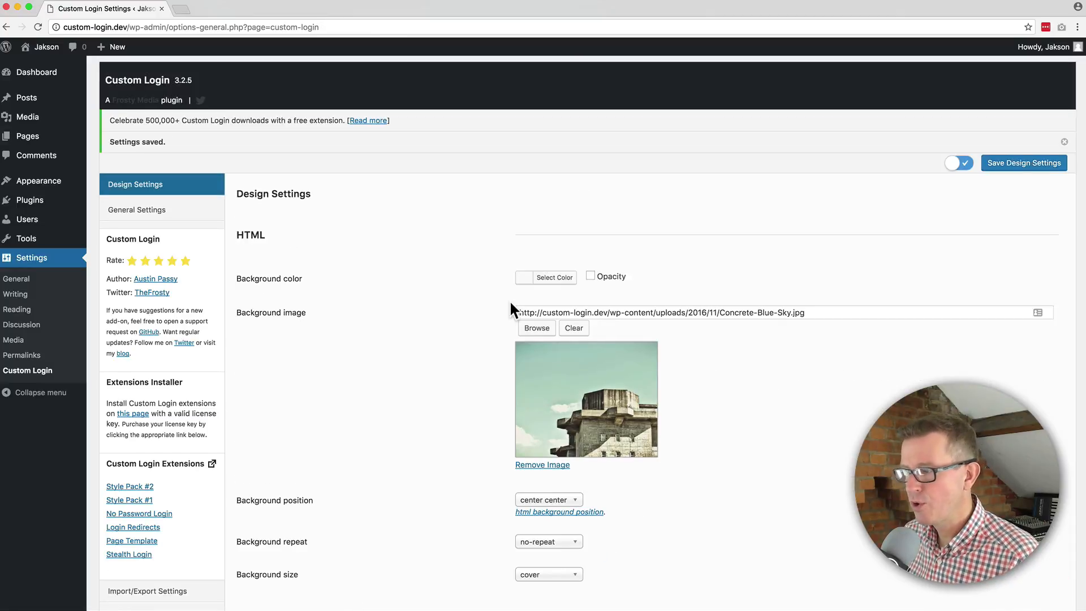
key(super+Tab)
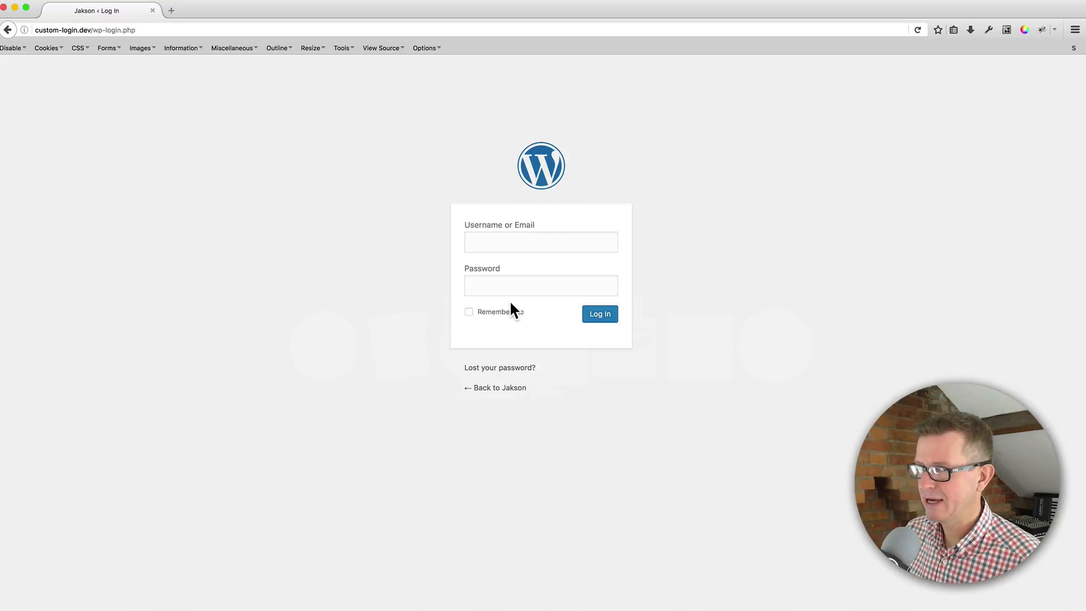
key(super+r)
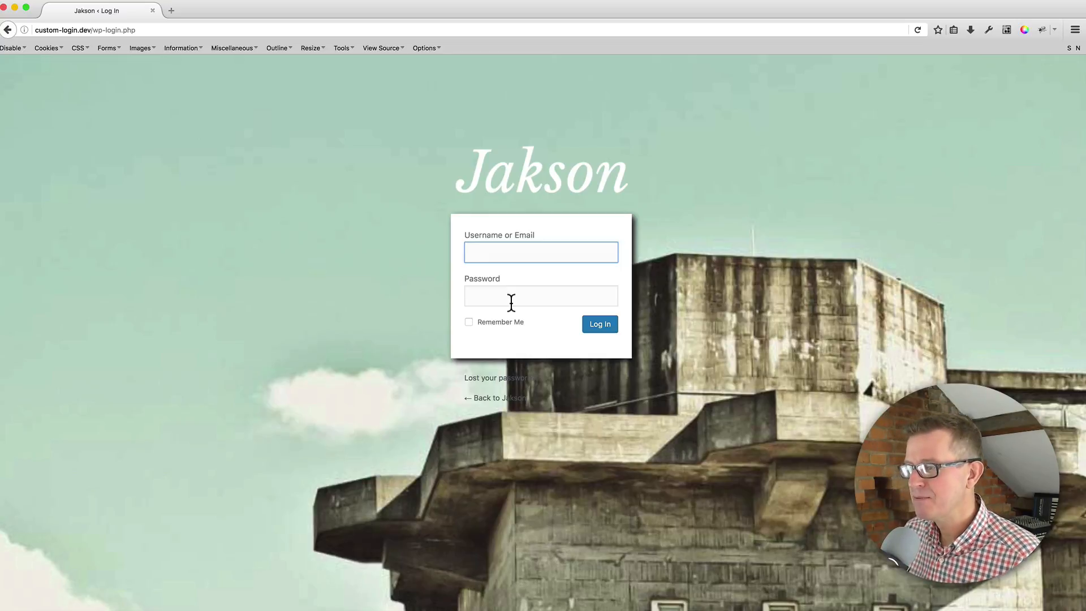
- Switch back to Chrome, choose a background color for the login form and set its opacity to 0
key(super+Tab)
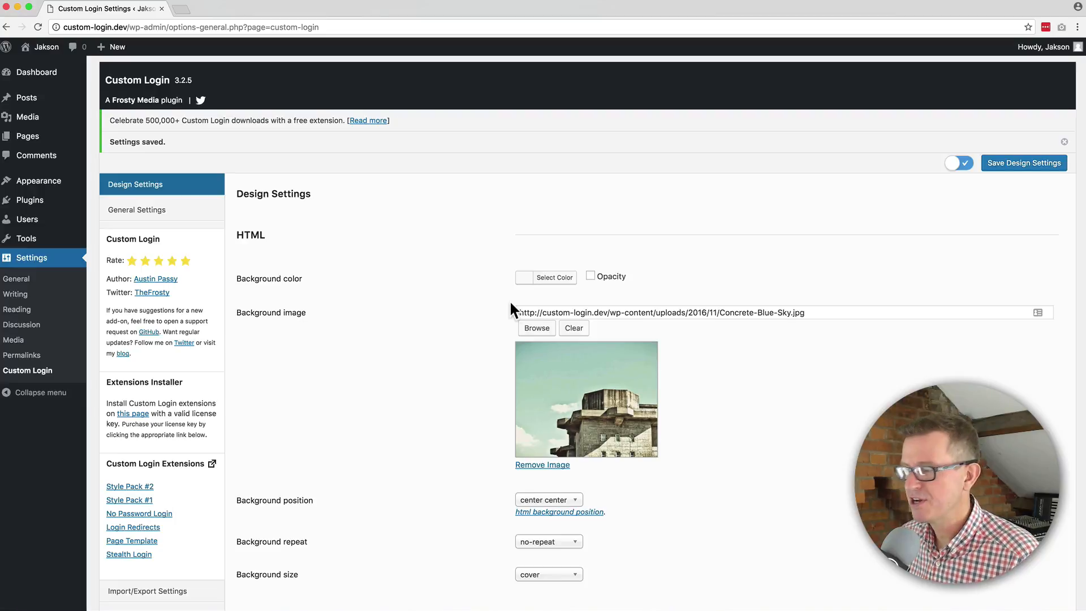
scroll(732, 294, down, 8)
scroll(731, 286, down, 8)
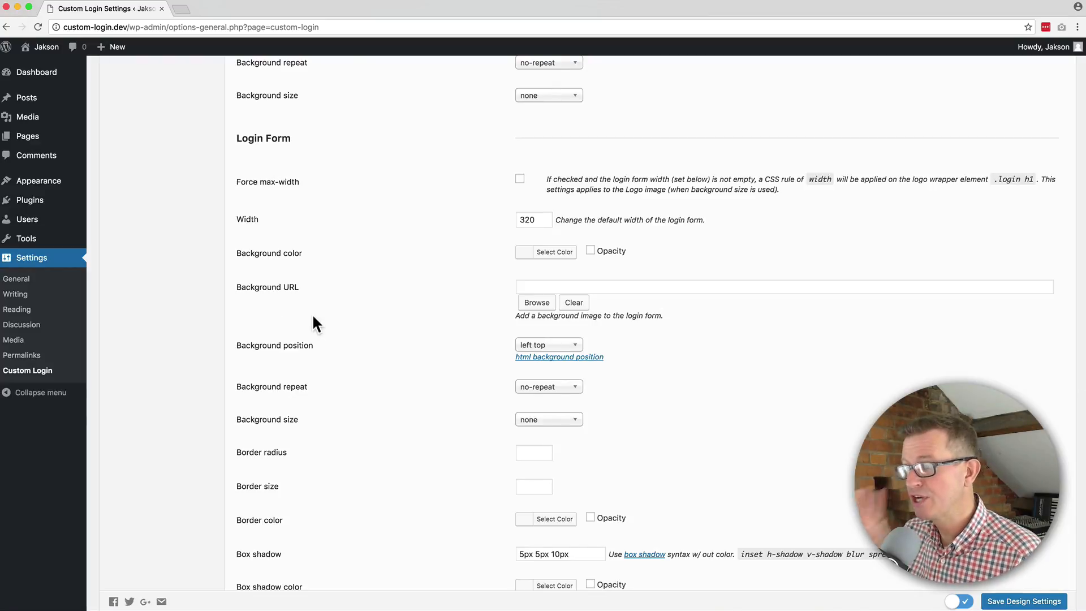
click(553, 252)
click(509, 260)
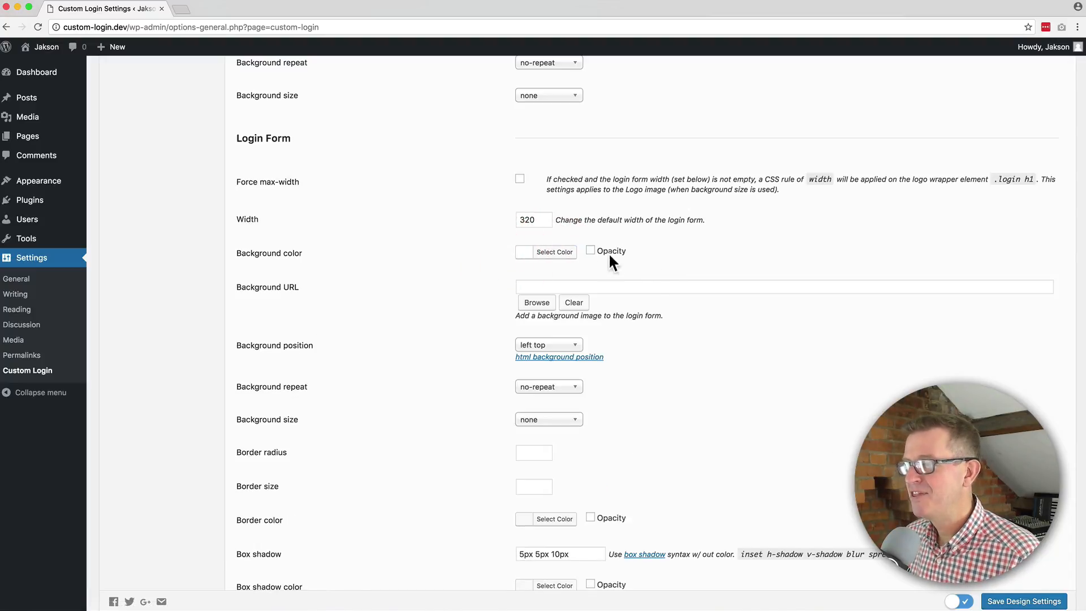
click(590, 250)
click(671, 252)
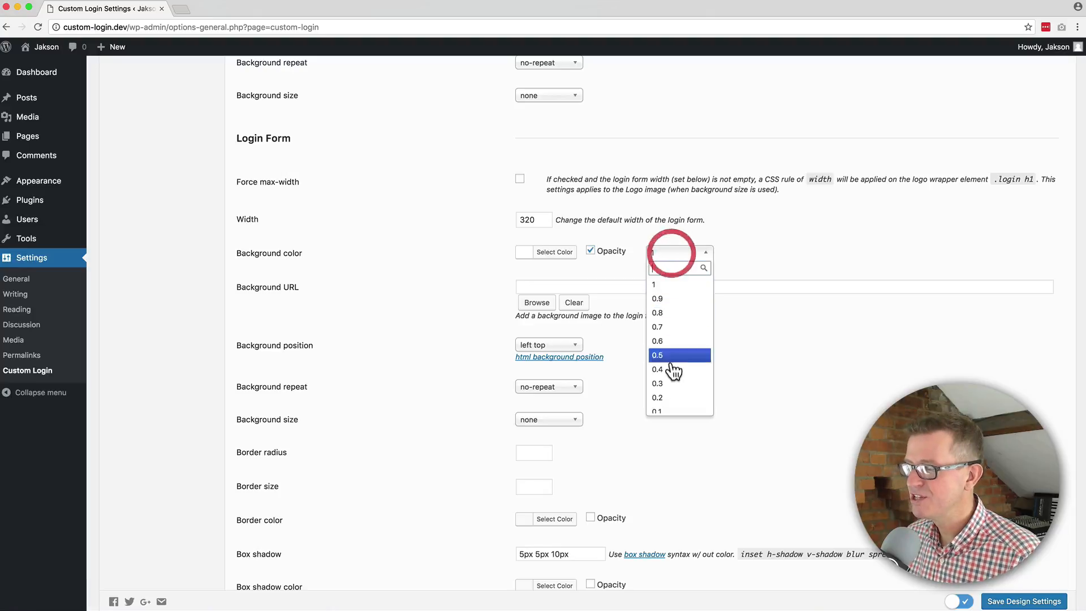
click(665, 405)
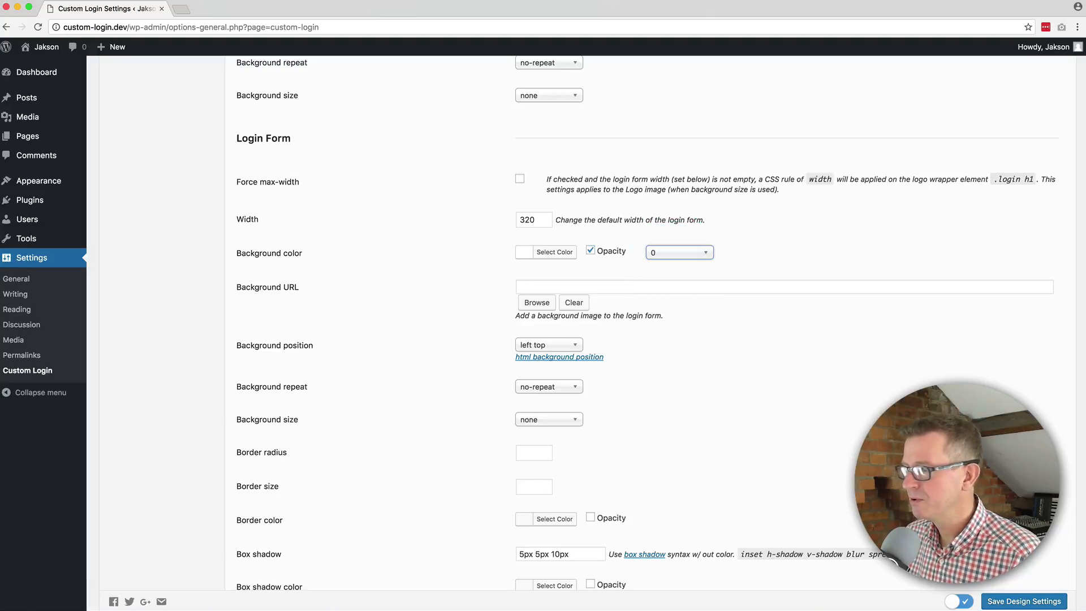
- Save the design settings, then reload the login page in Firefox to check the form's transparent background
click(1004, 599)
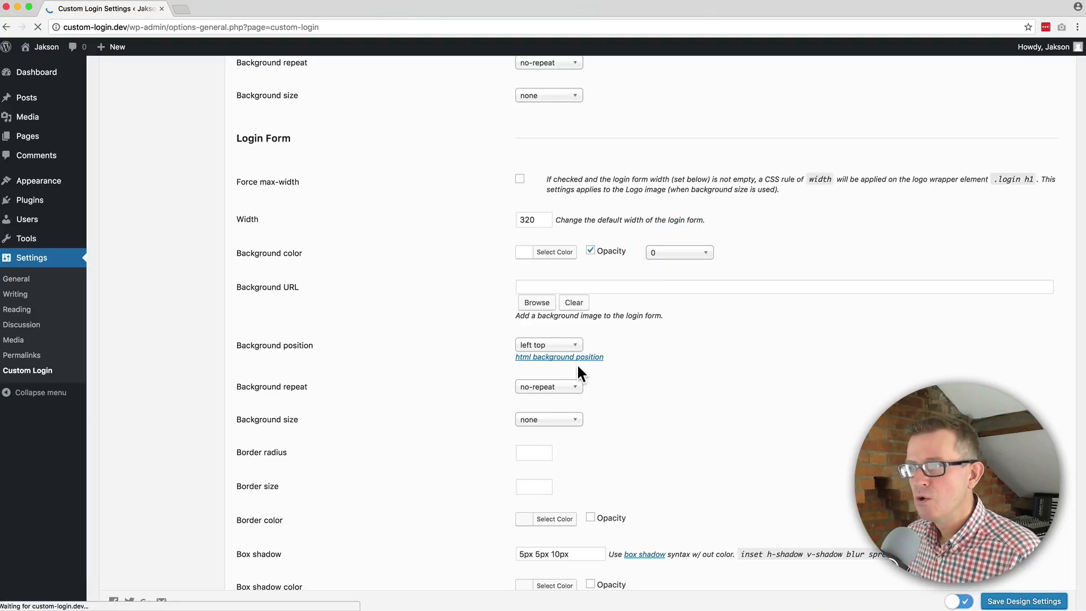
key(super+Tab)
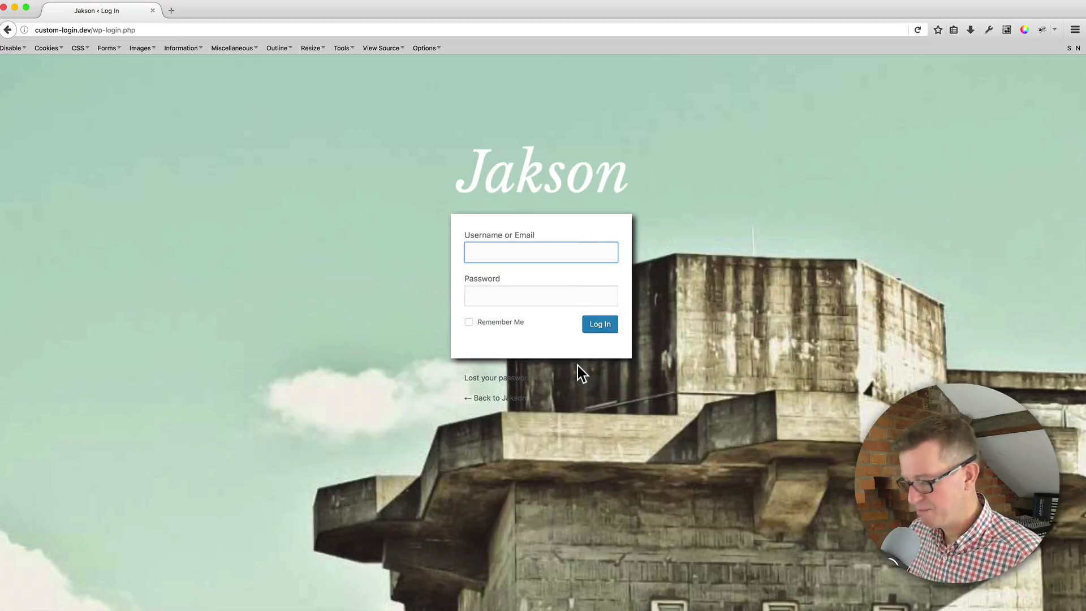
key(super+r)
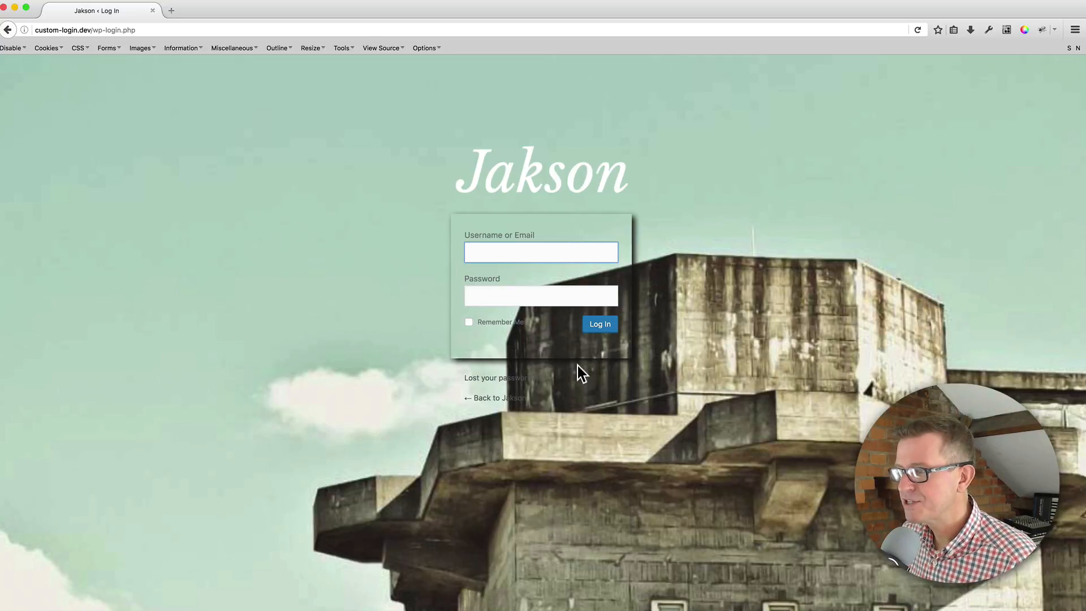
- Return to the plugin settings in Chrome and set the login form's box shadow to none
key(super+Tab)
scroll(652, 356, down, 10)
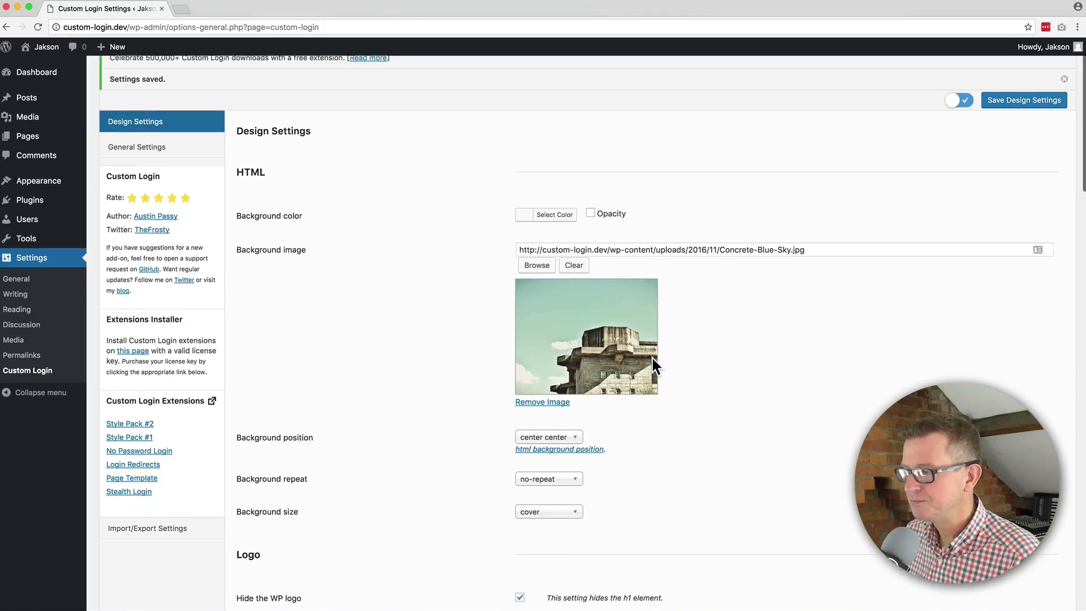
scroll(652, 360, down, 7)
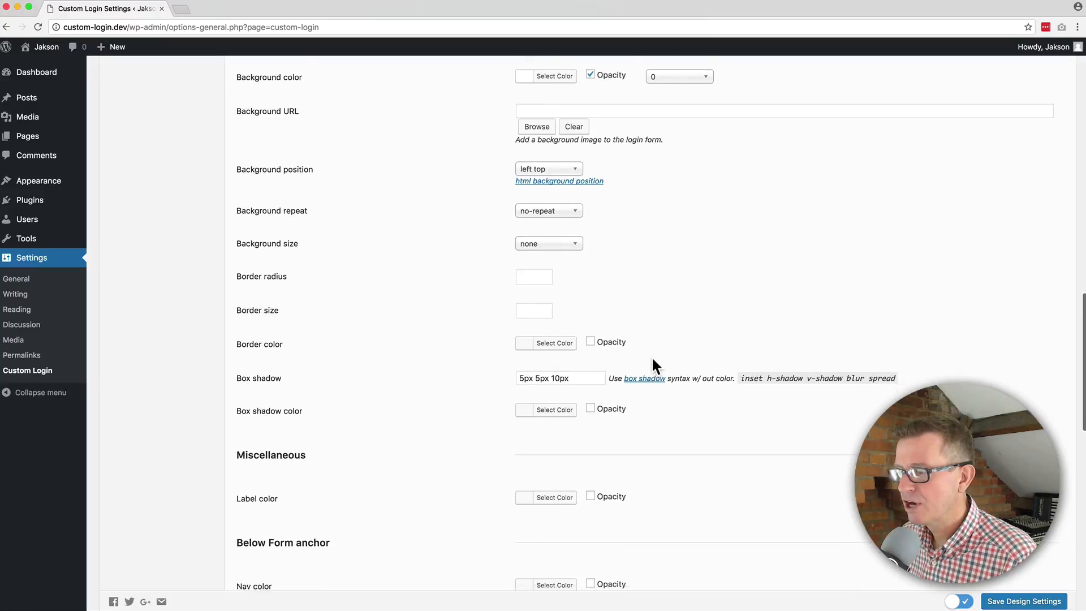
scroll(655, 366, up, 4)
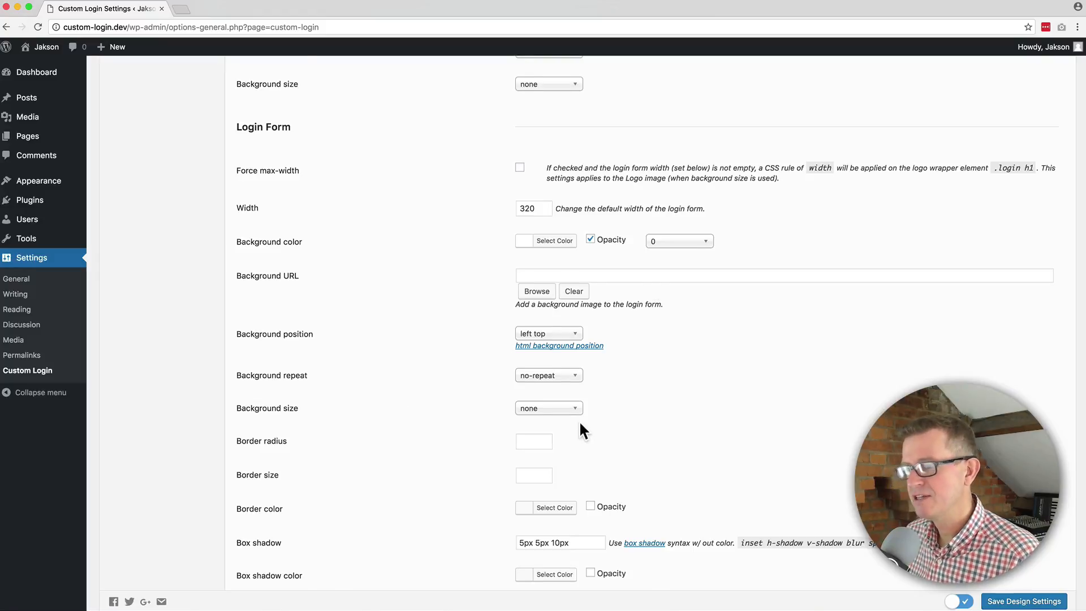
scroll(579, 420, down, 2)
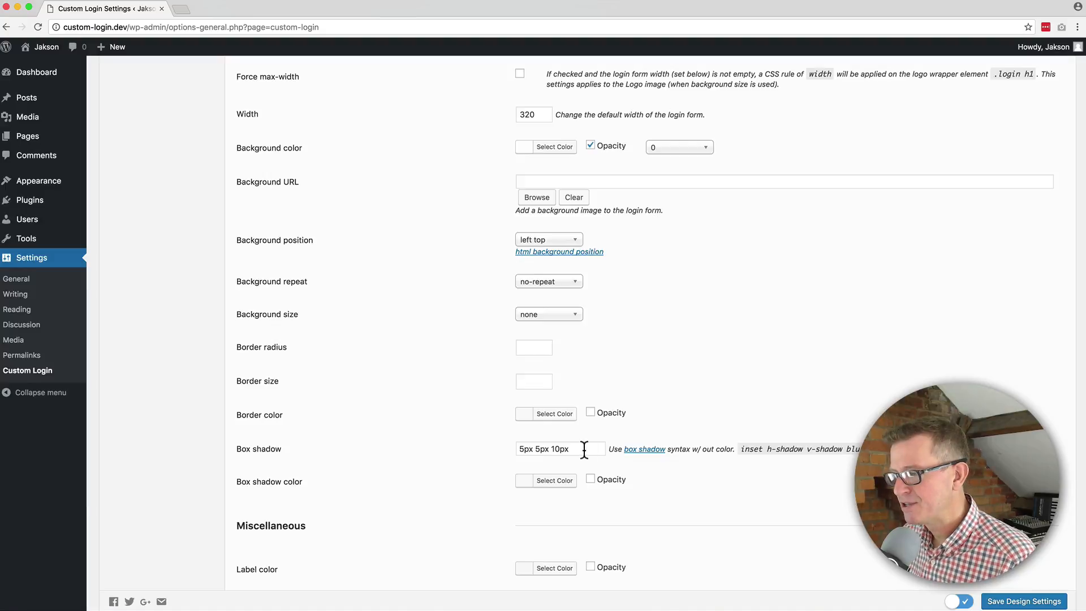
drag(585, 449, 439, 444)
text(none)
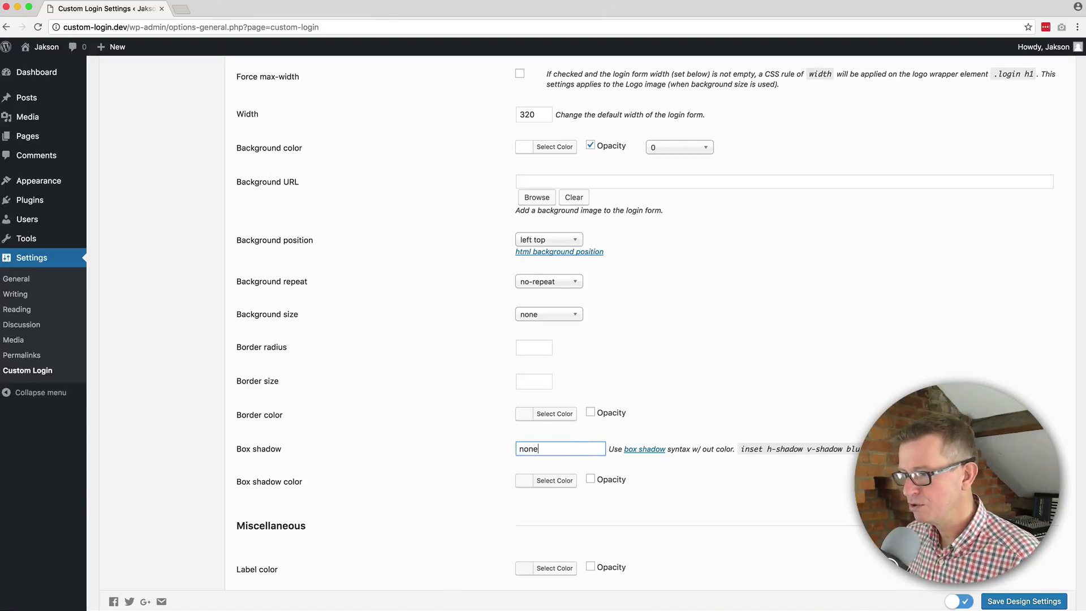
- Choose a box shadow color for the login form and set its opacity to 0
click(566, 483)
click(510, 496)
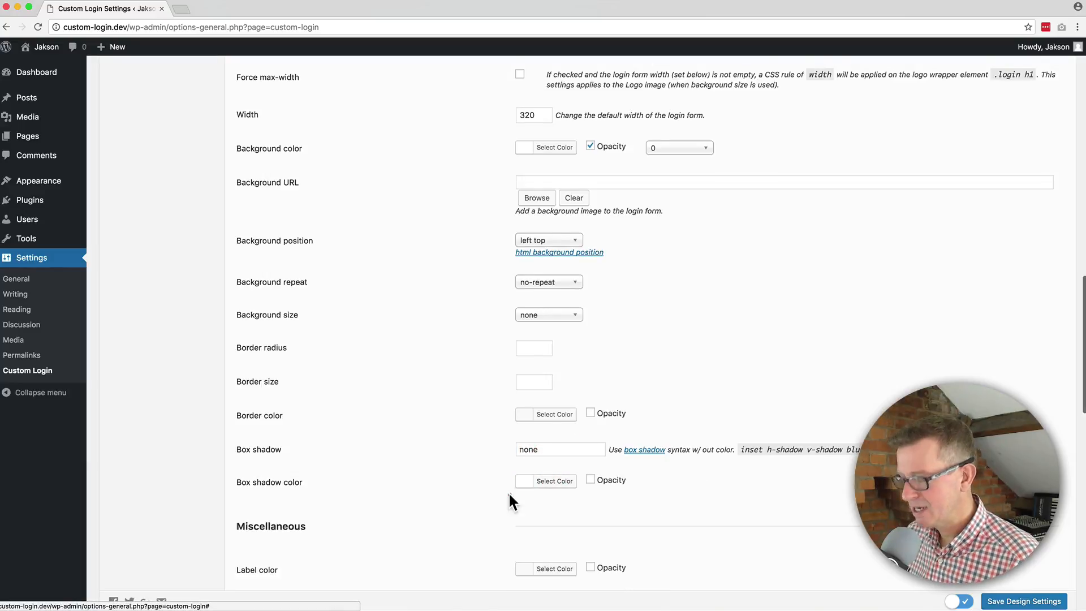
click(591, 480)
click(678, 482)
scroll(698, 509, down, 1)
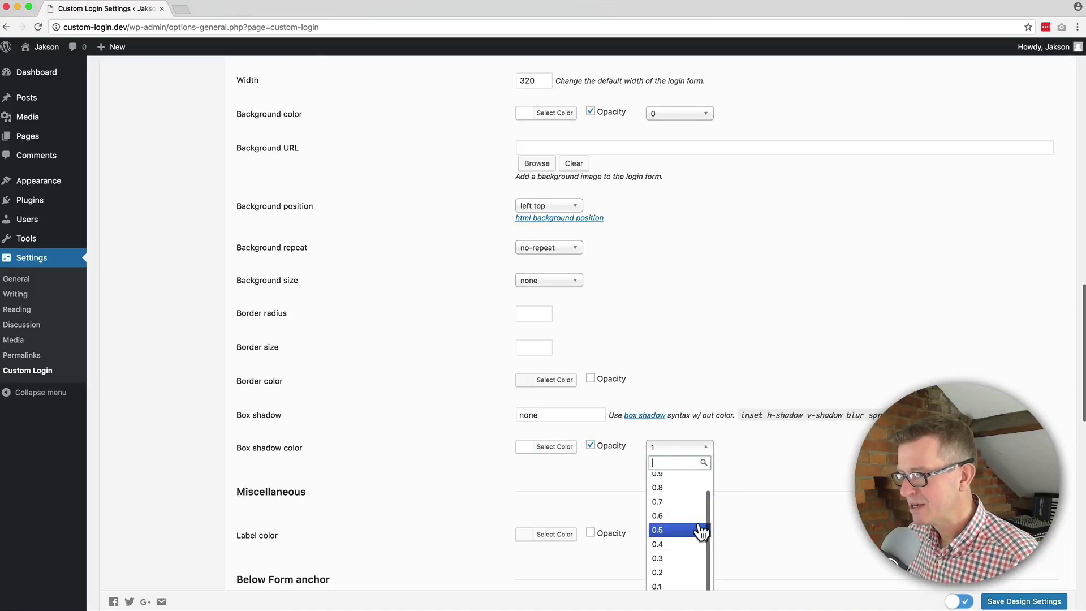
scroll(772, 514, down, 3)
scroll(677, 456, up, 1)
scroll(674, 460, down, 2)
click(674, 452)
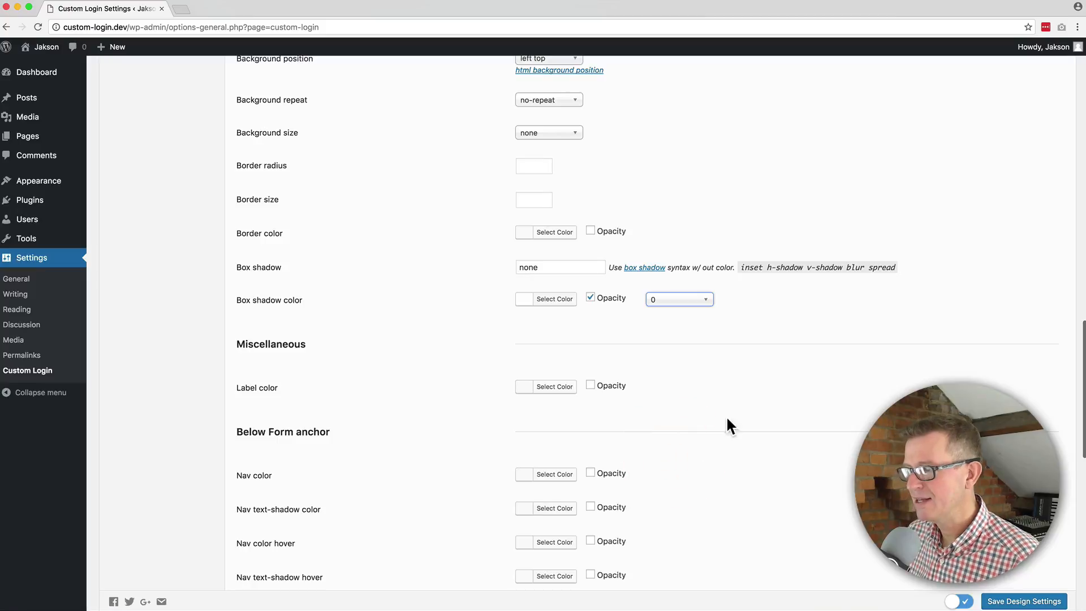
- Save the design settings and check the form's shadow on the login page in Firefox
scroll(704, 404, up, 1)
click(1024, 601)
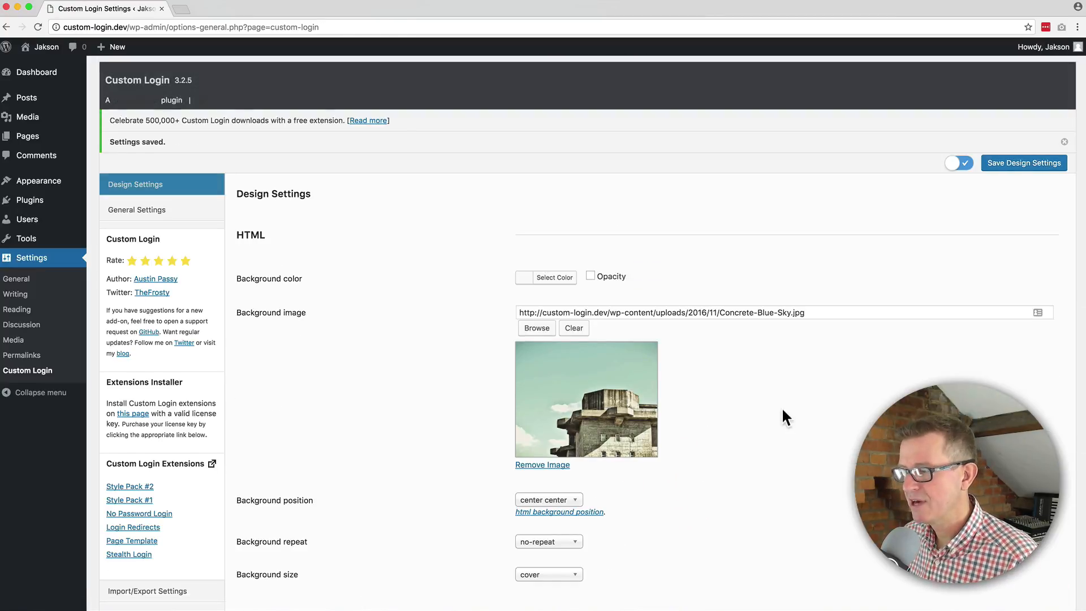
key(super+Tab)
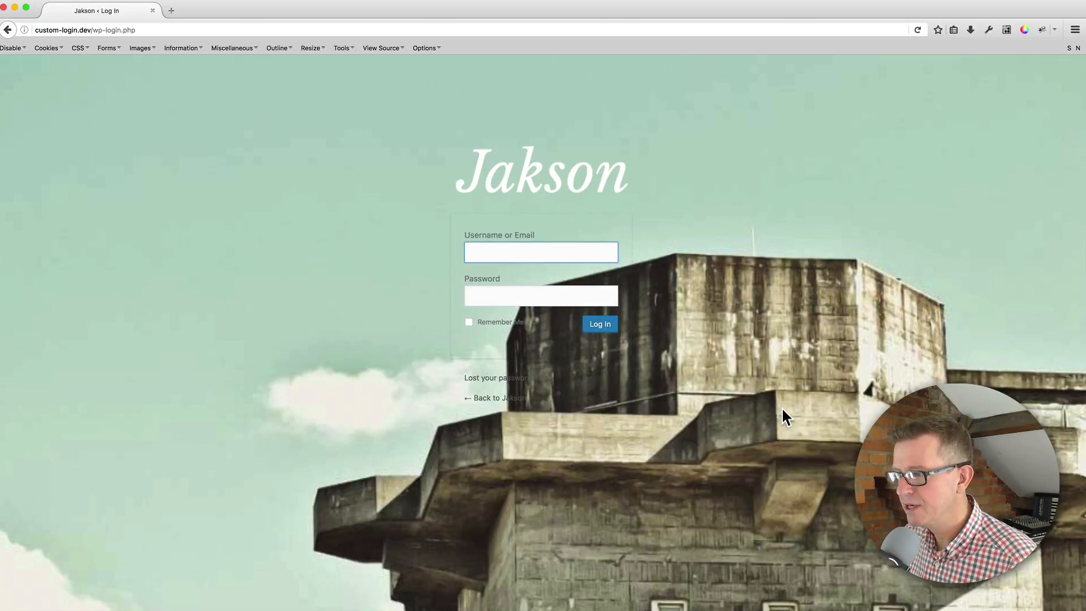
- Switch back to Chrome, choose a border color for the login form and set its opacity to 0
key(super+Tab)
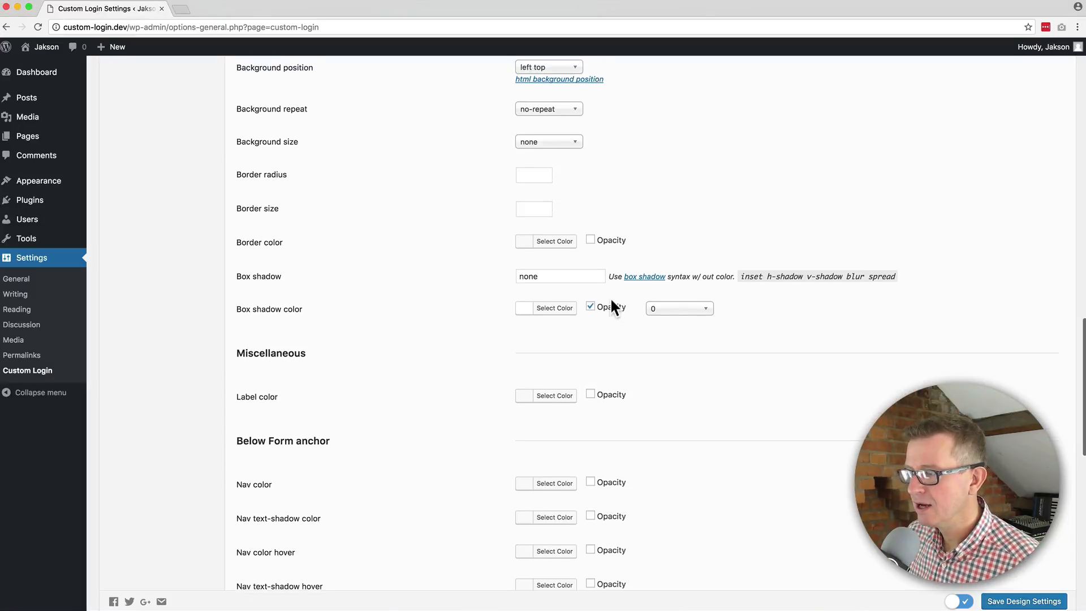
click(569, 243)
drag(534, 270, 515, 236)
click(591, 239)
click(677, 244)
click(673, 402)
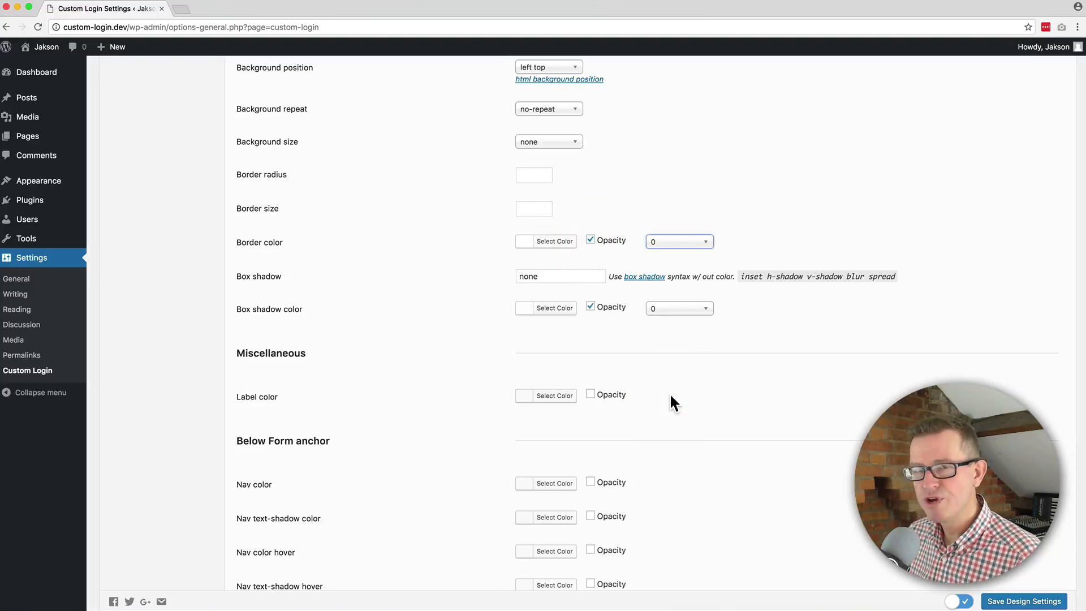
- Save the design settings and check the form's border on the login page in Firefox
click(817, 404)
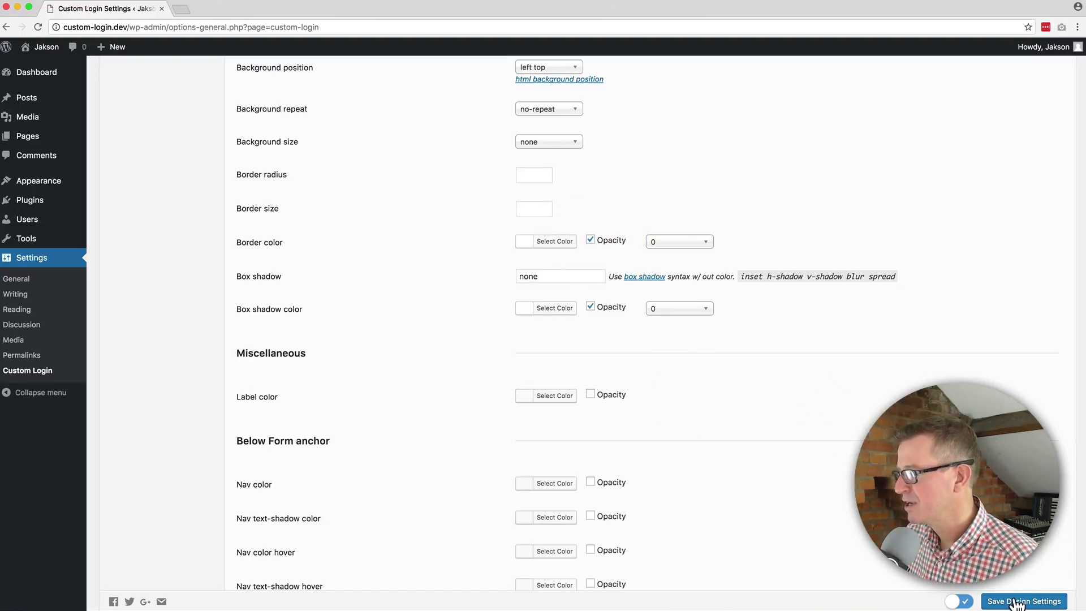
key(super+Tab)
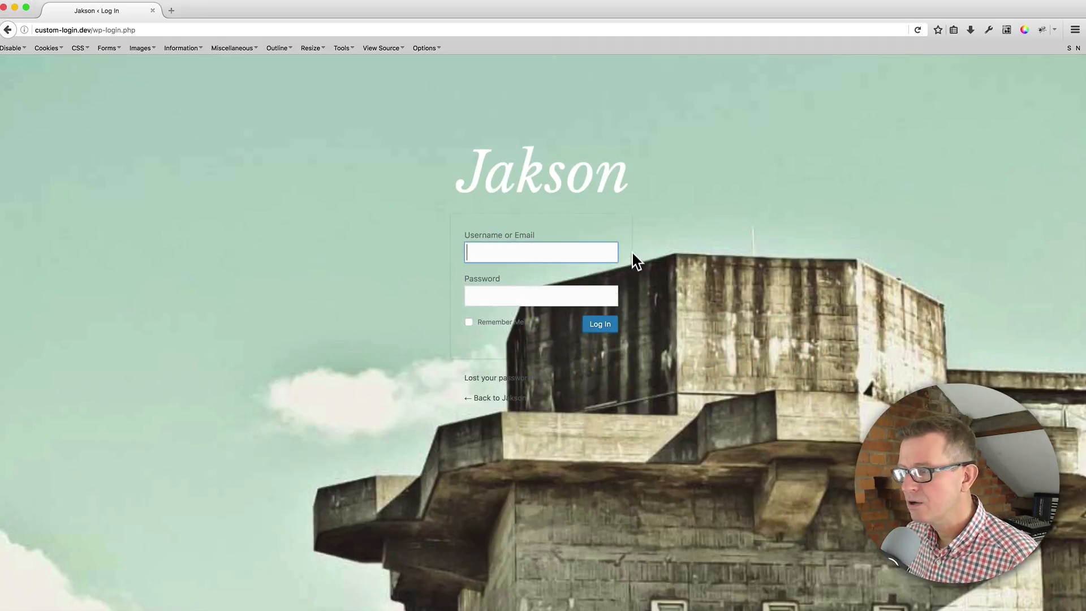
- Return to the plugin settings in Chrome and set the login form's box shadow to 0 0 0
key(super+Tab)
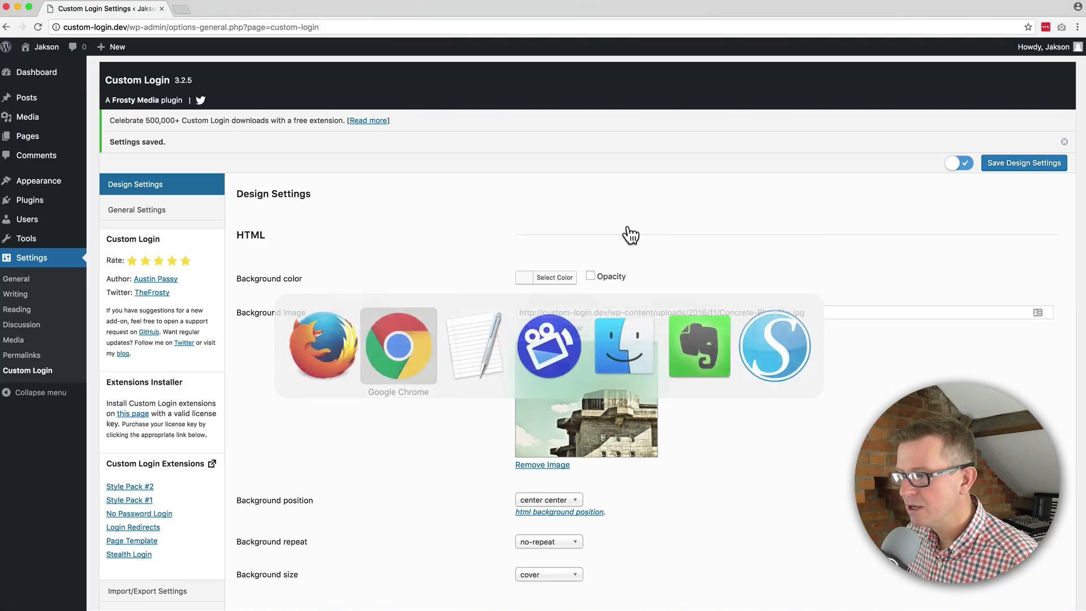
scroll(628, 287, down, 10)
scroll(628, 286, down, 5)
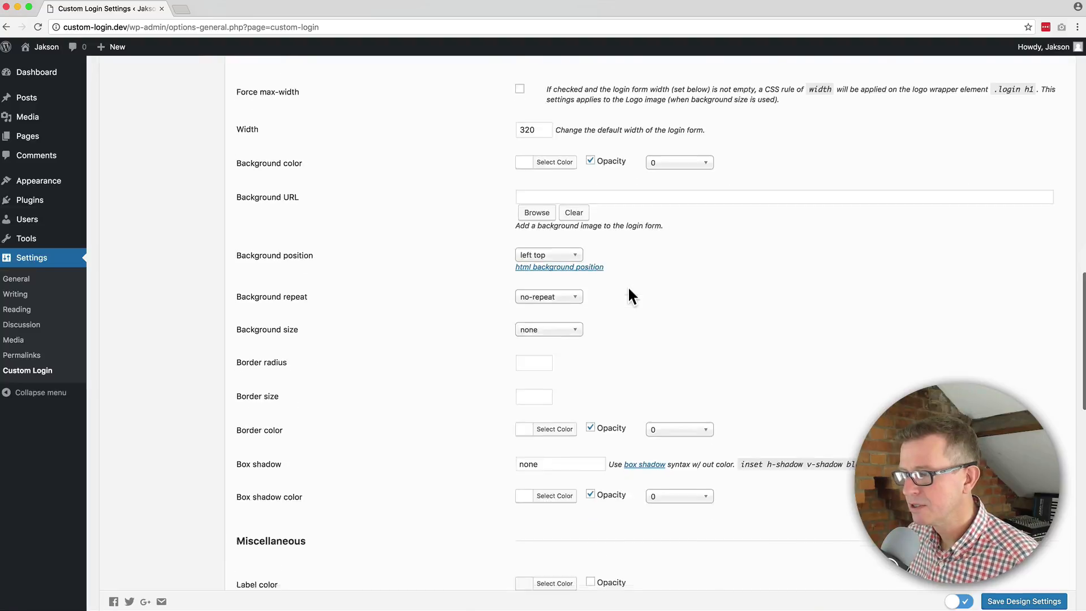
click(591, 397)
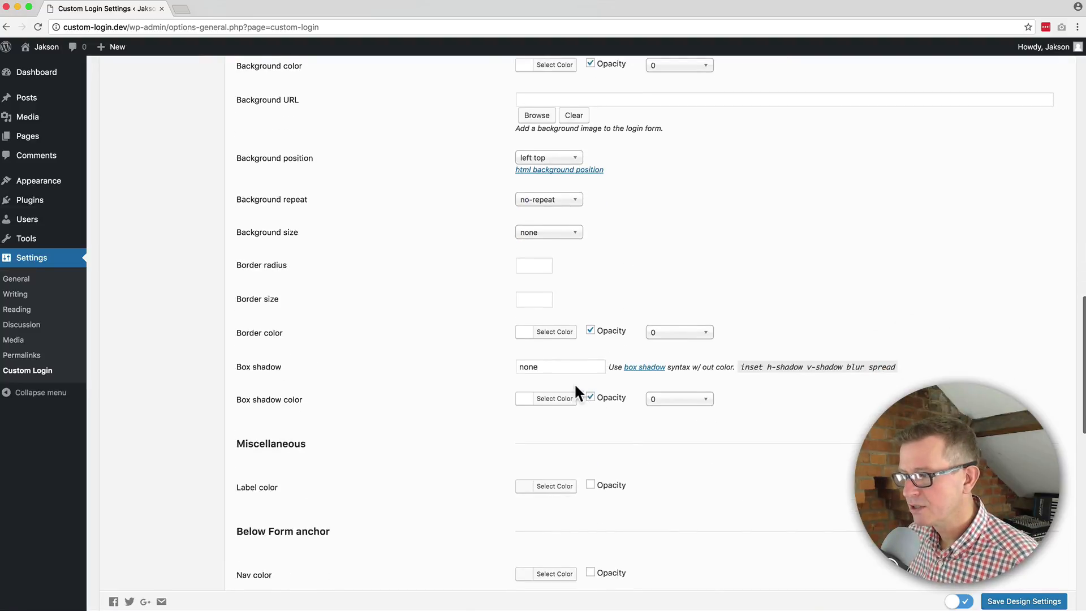
click(551, 401)
click(444, 404)
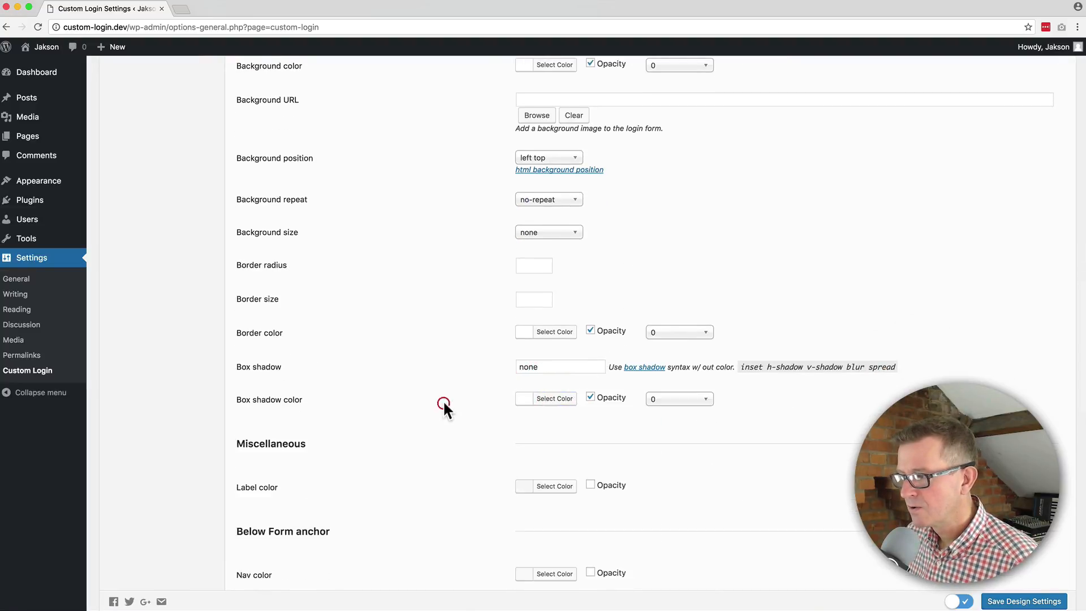
drag(543, 367, 493, 367)
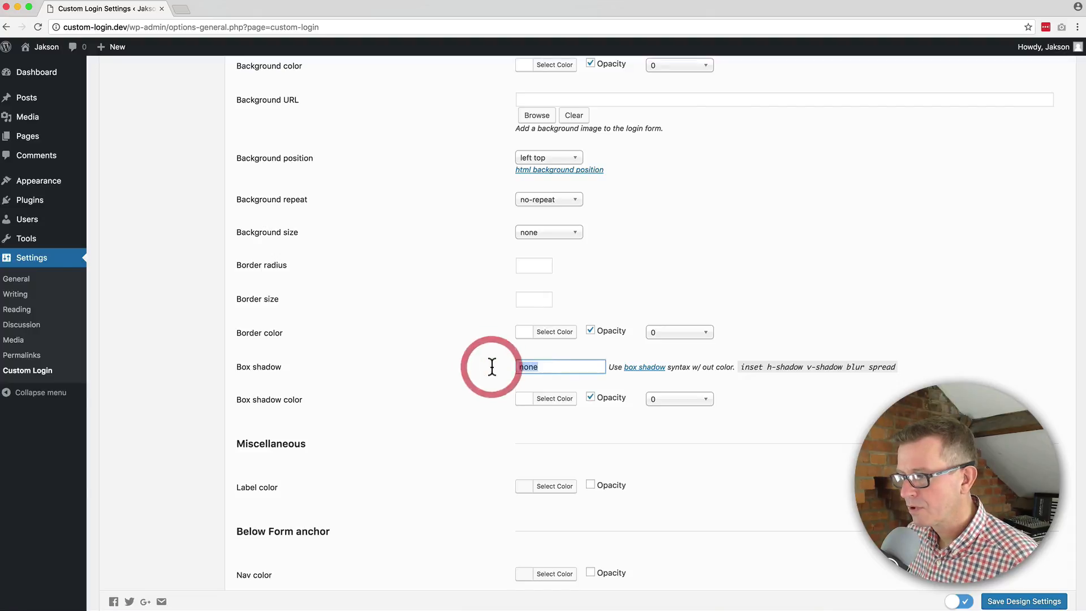
text(0 0 0)
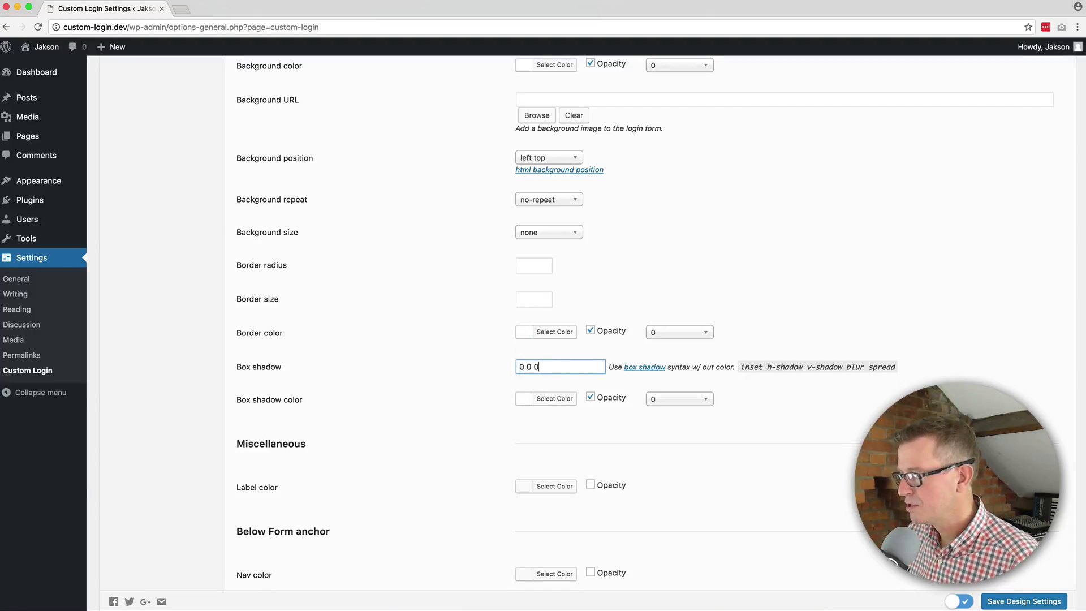
- Save the design settings and check the login form's outline in Firefox once more
click(1013, 604)
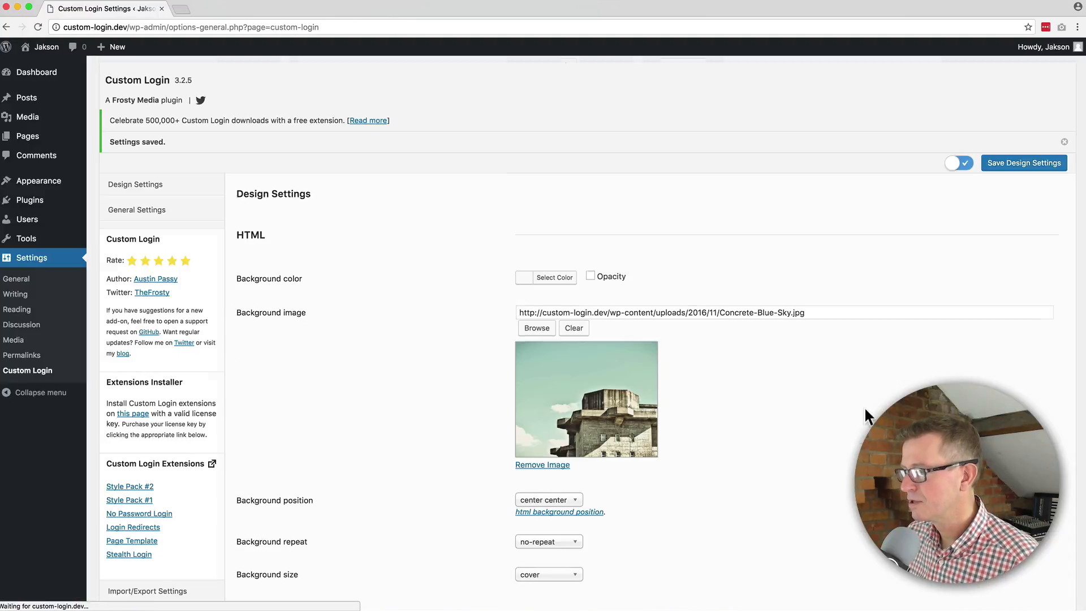
key(super+Tab)
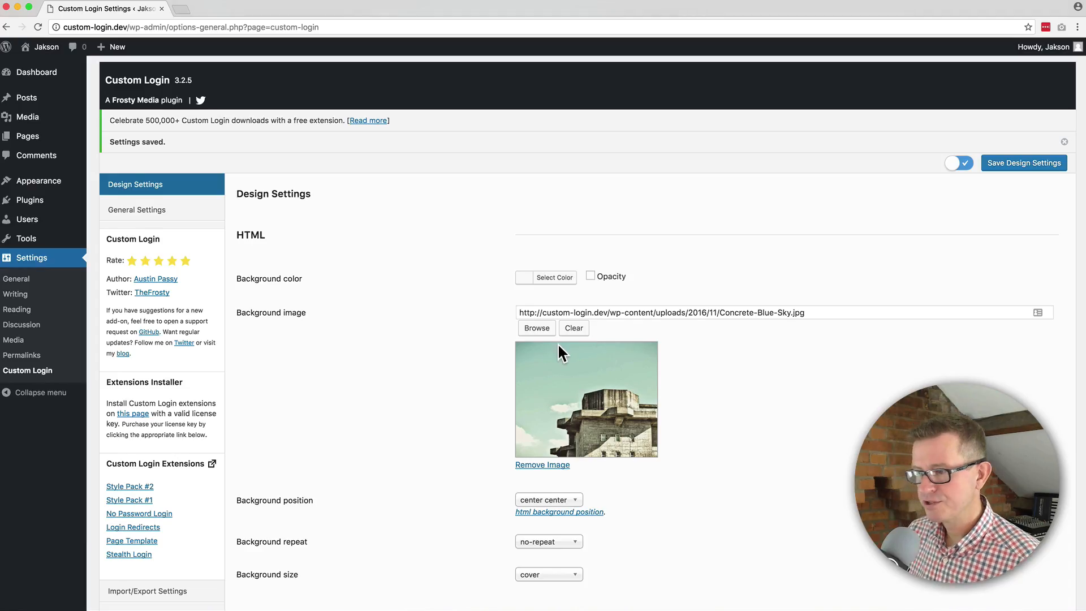
- Copy the Custom CSS heading and .wp-core-ui .button-primary rule from the TextEdit notes and paste them into the Custom CSS editor in Chrome
scroll(558, 343, down, 15)
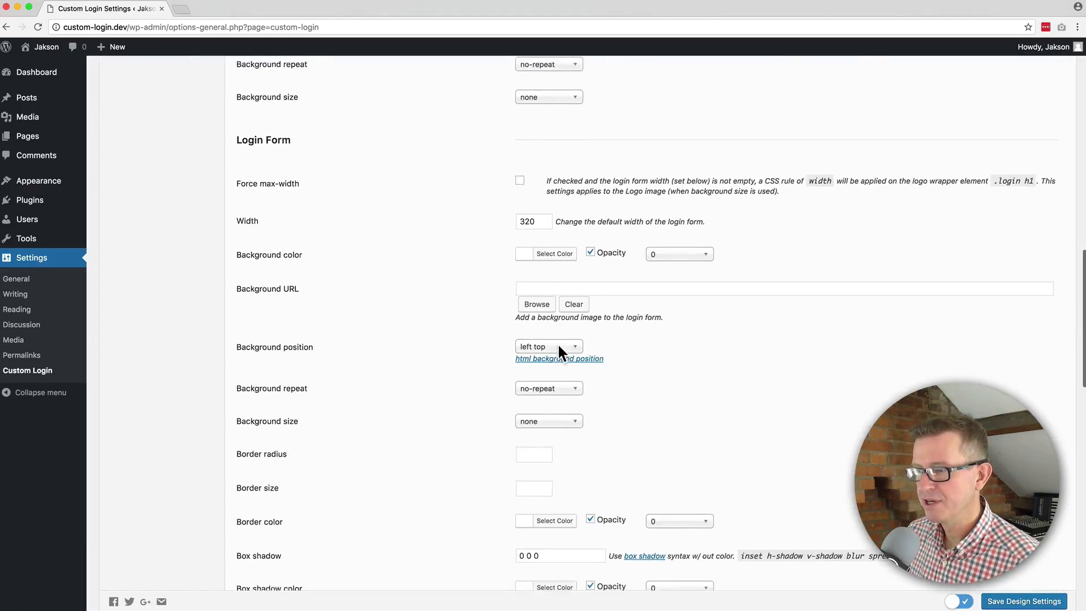
scroll(559, 347, down, 8)
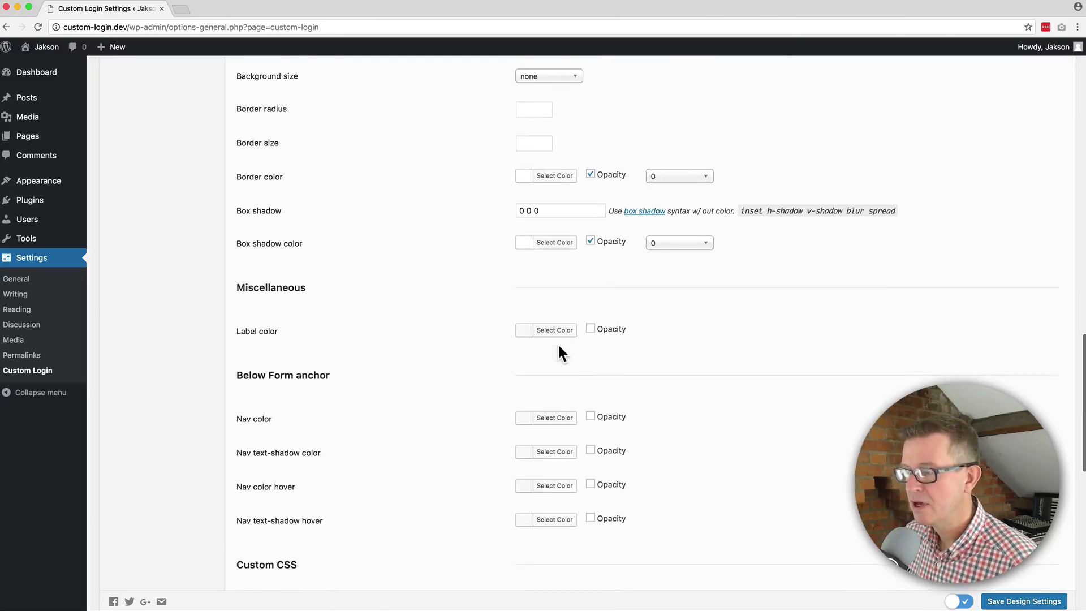
click(434, 394)
click(299, 377)
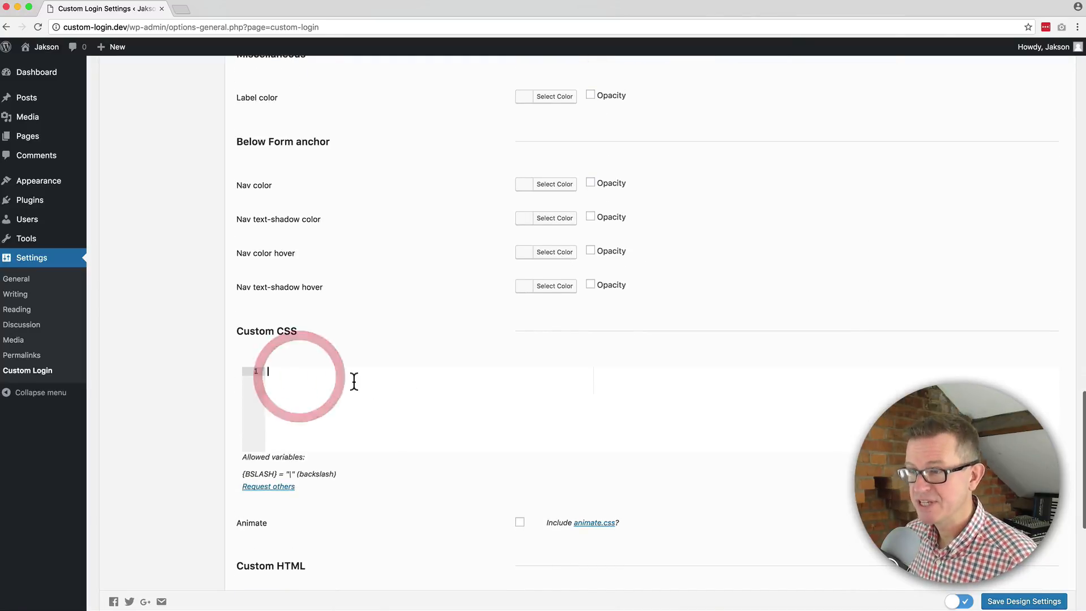
key(super+Tab)
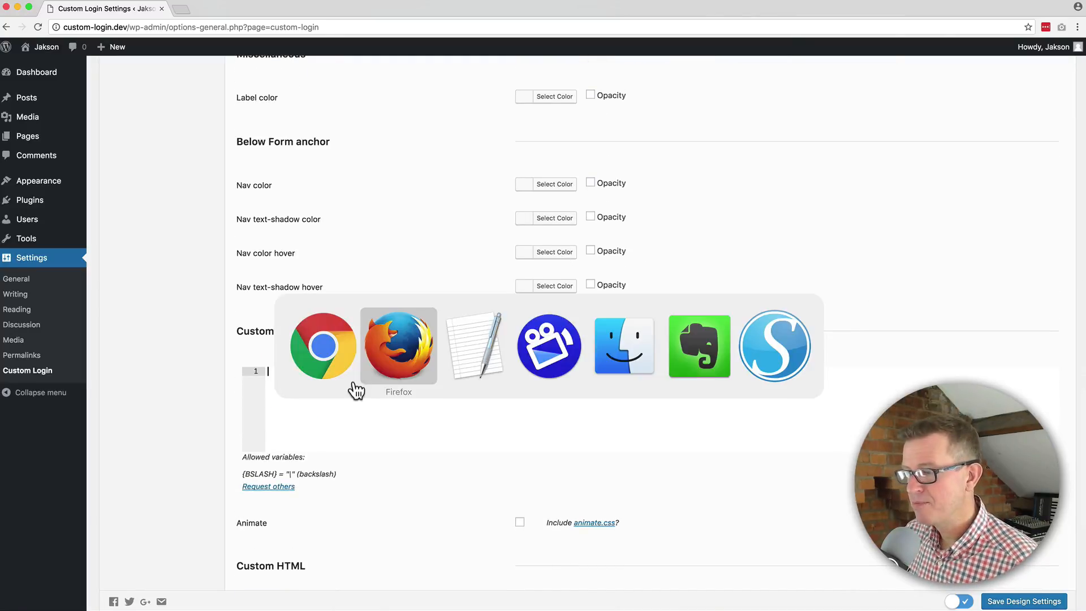
key(super+Tab)
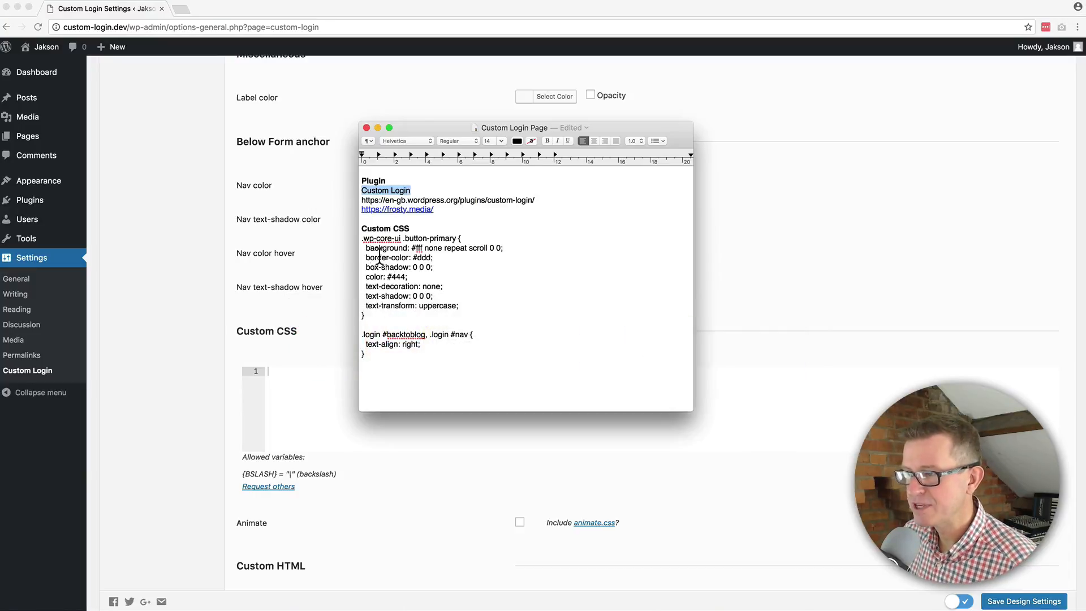
drag(366, 315, 351, 223)
key(super+c)
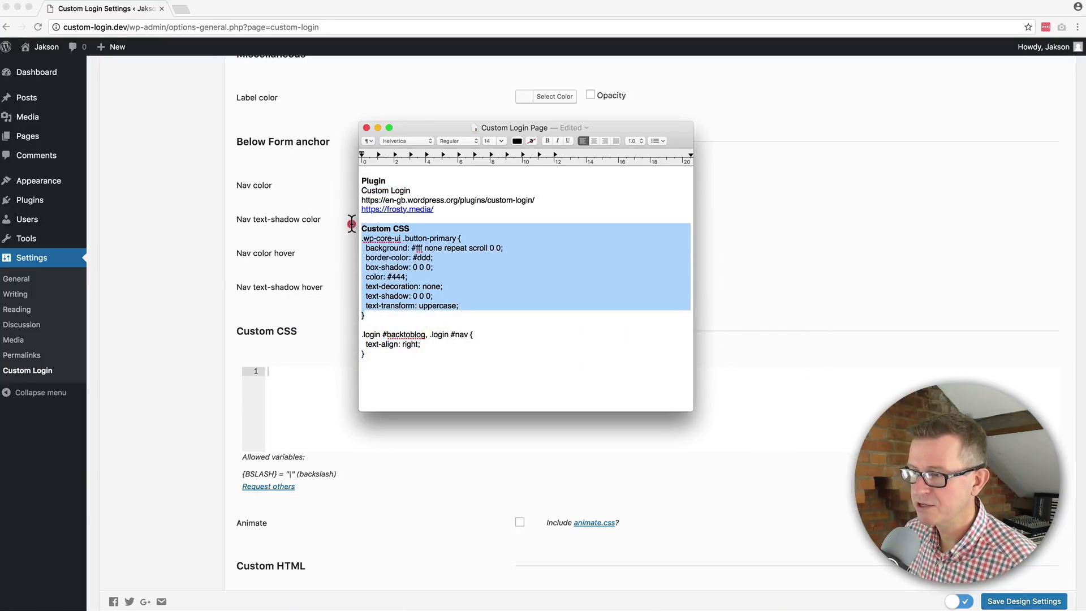
key(super+Tab)
key(super+v)
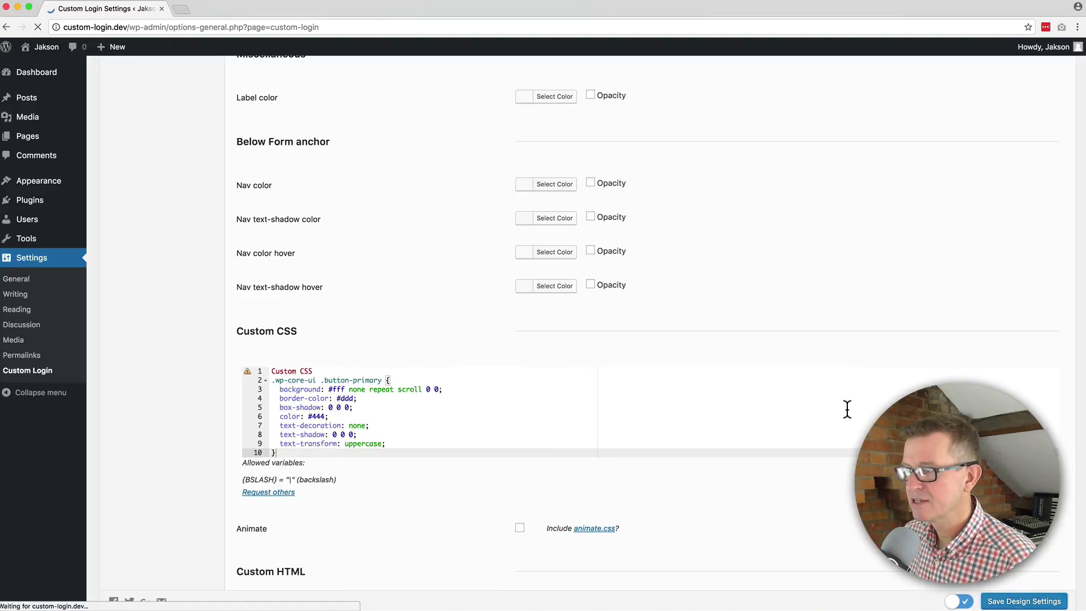
- Save the design settings with only the button rule in Custom CSS and check the login button in Firefox
key(super+Tab)
key(super+Tab)
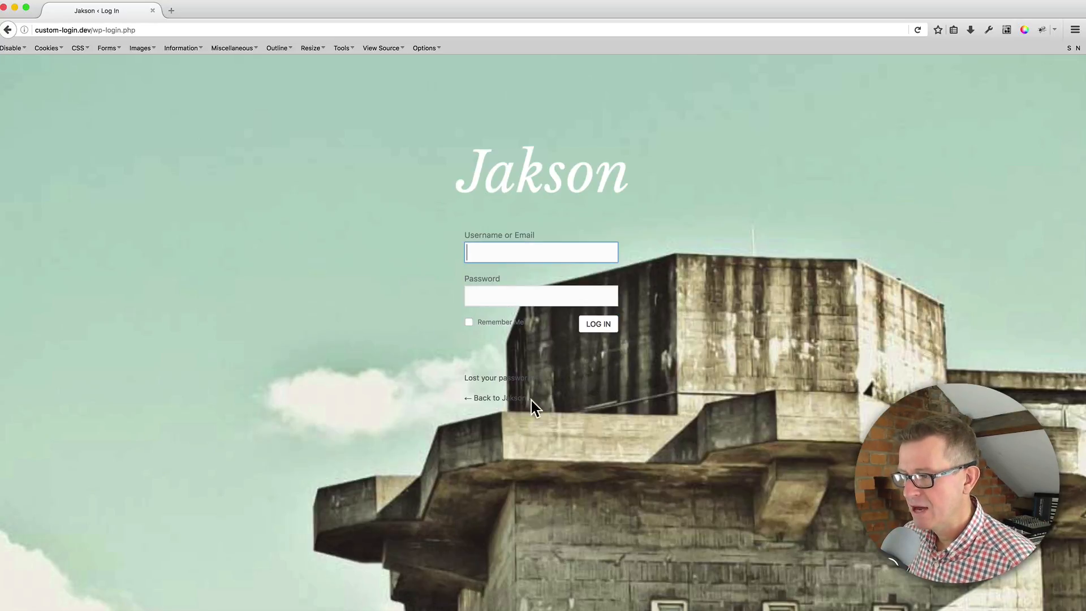
- Return to the plugin settings in Chrome and set the Below Form anchor's Nav color to white
key(super+Tab)
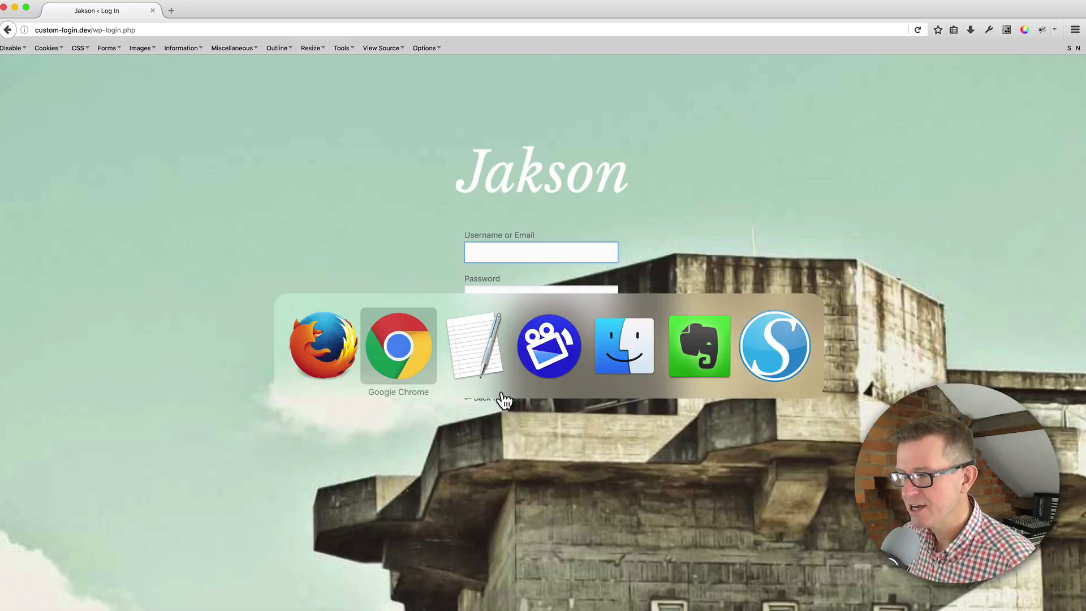
scroll(503, 399, down, 15)
scroll(502, 392, down, 15)
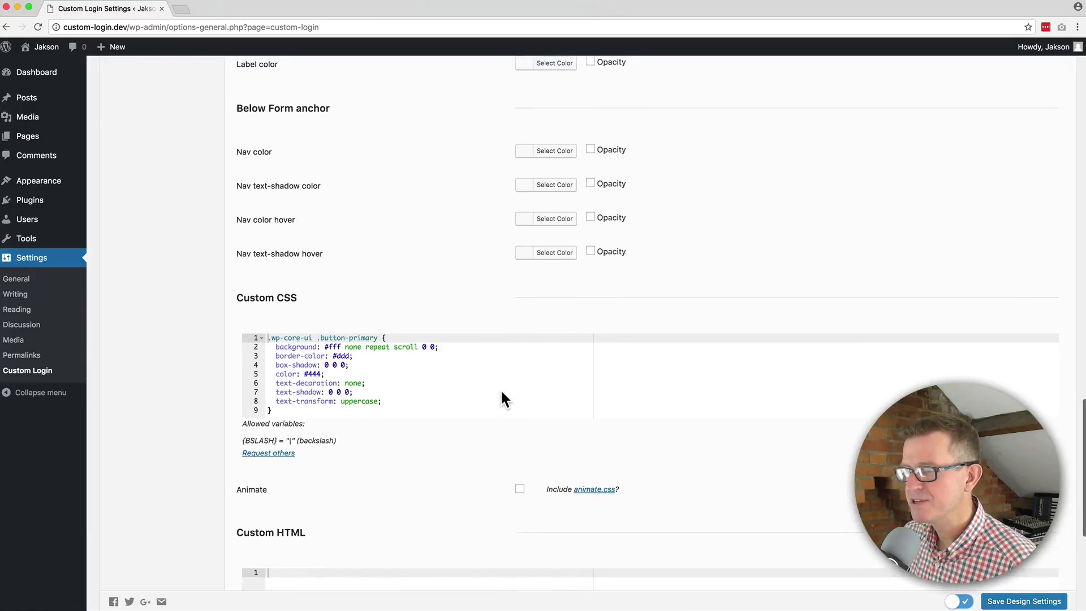
scroll(502, 392, up, 2)
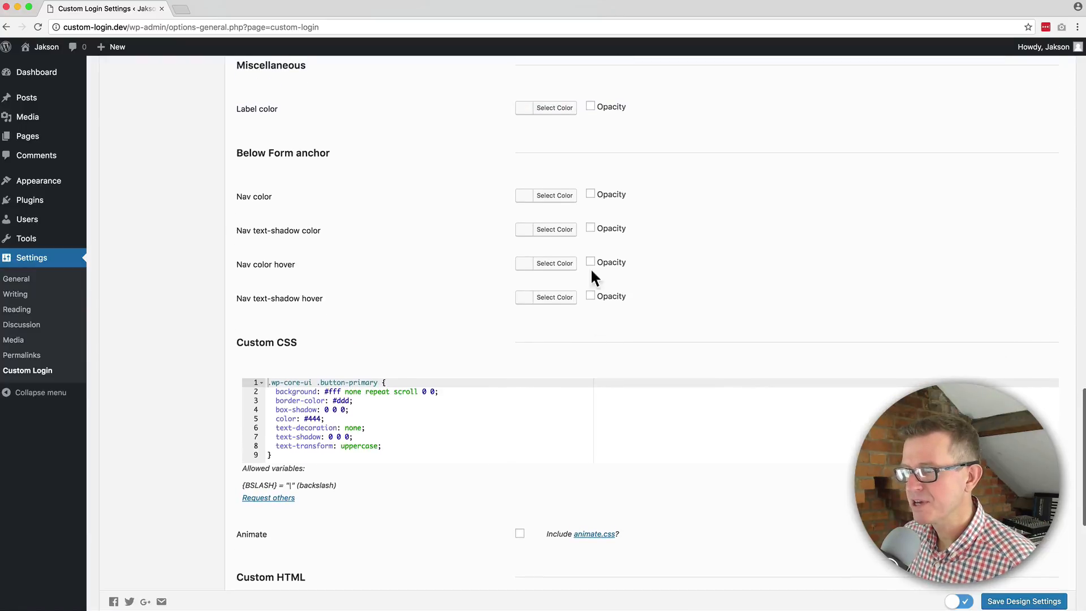
click(561, 198)
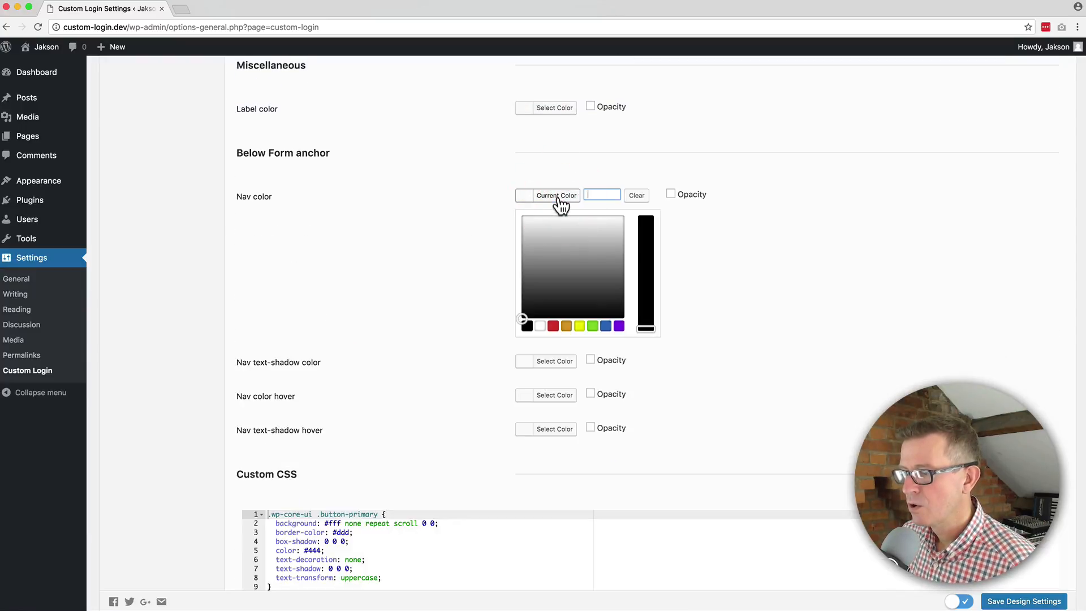
click(502, 195)
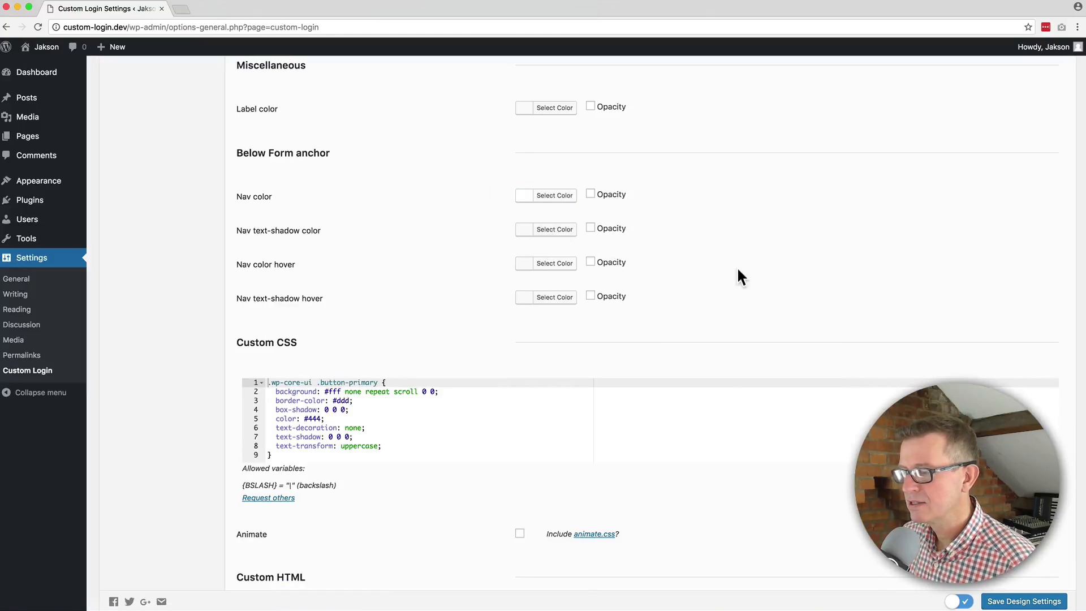
- Check the link alignment in Firefox, and add the .login #backtoblog, .login #nav rule from the TextEdit notes below the Custom CSS button rule in Chrome
key(super+Tab)
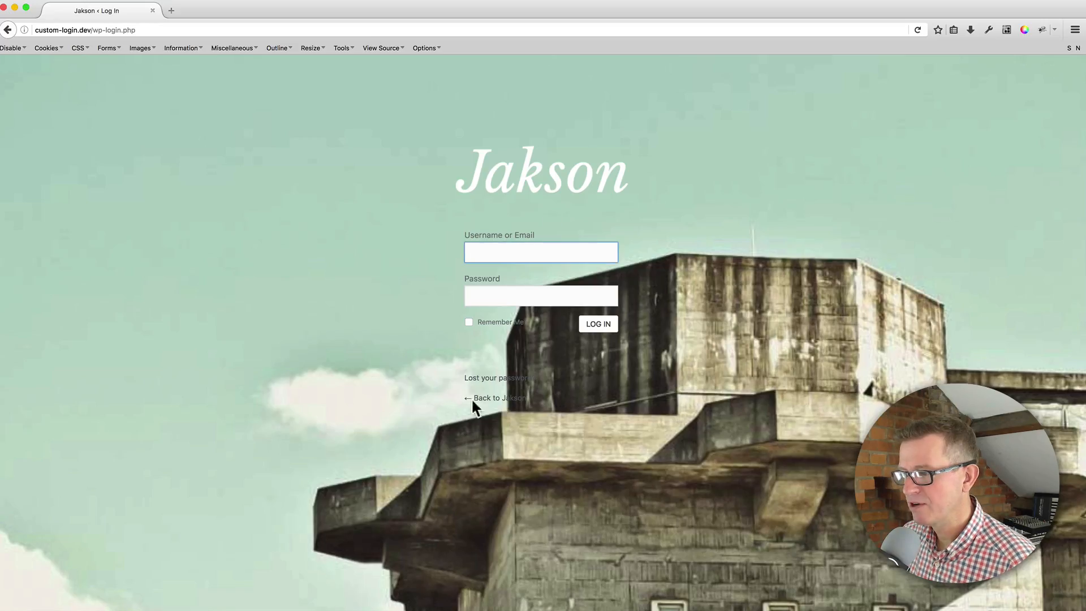
key(super+Tab)
key(super+Tab)
key(super+Tab)
drag(362, 357, 350, 334)
key(super+c)
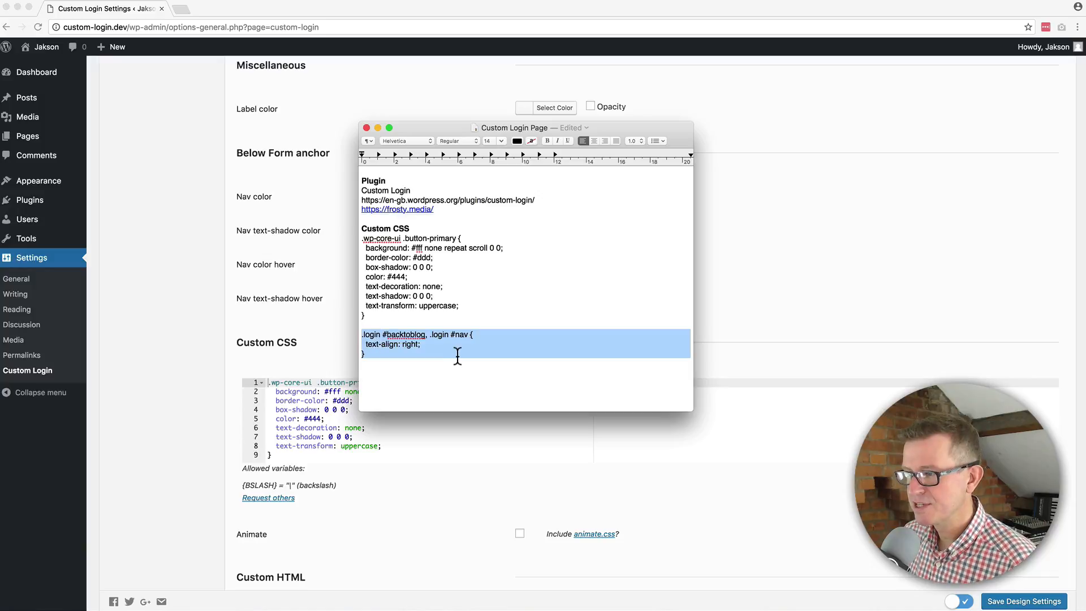
key(super+Tab)
click(327, 456)
key(Return)
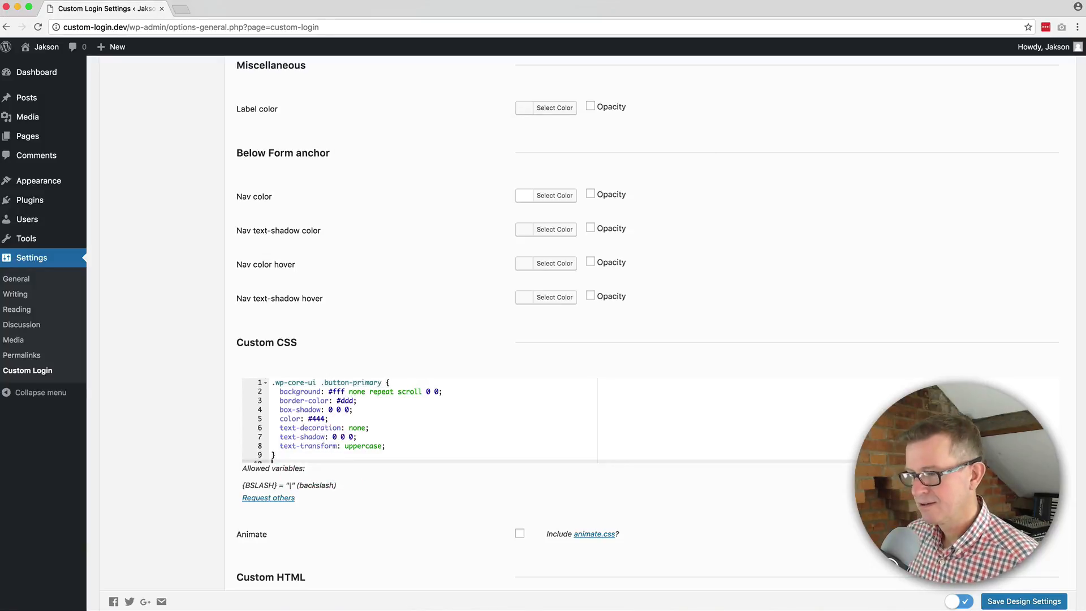
key(super+v)
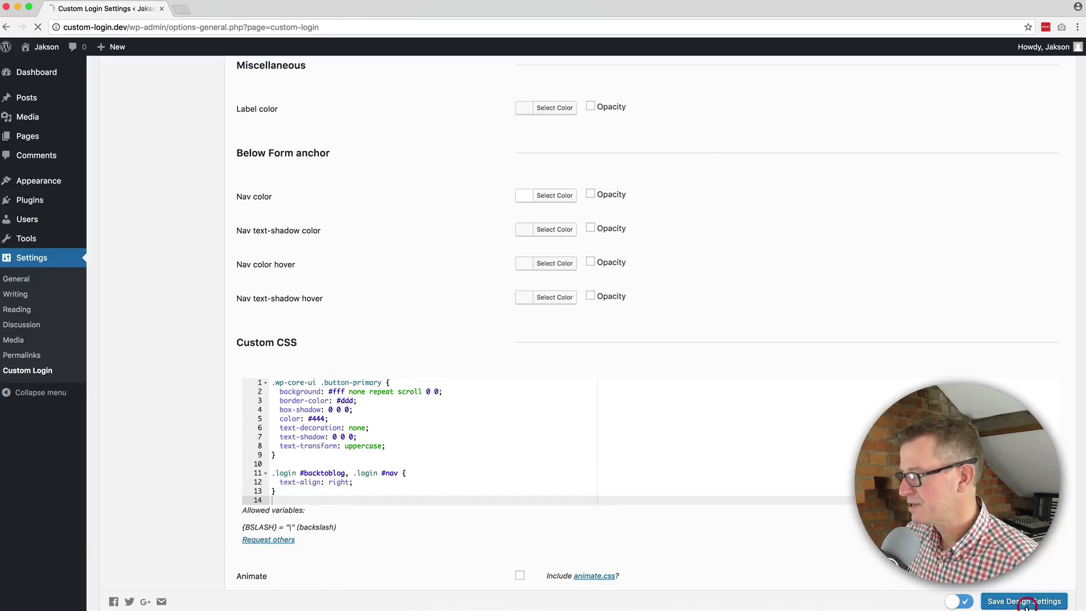
- Save the design settings and check the color and alignment of the links below the login form in Firefox
key(super+Tab)
key(super+Tab)
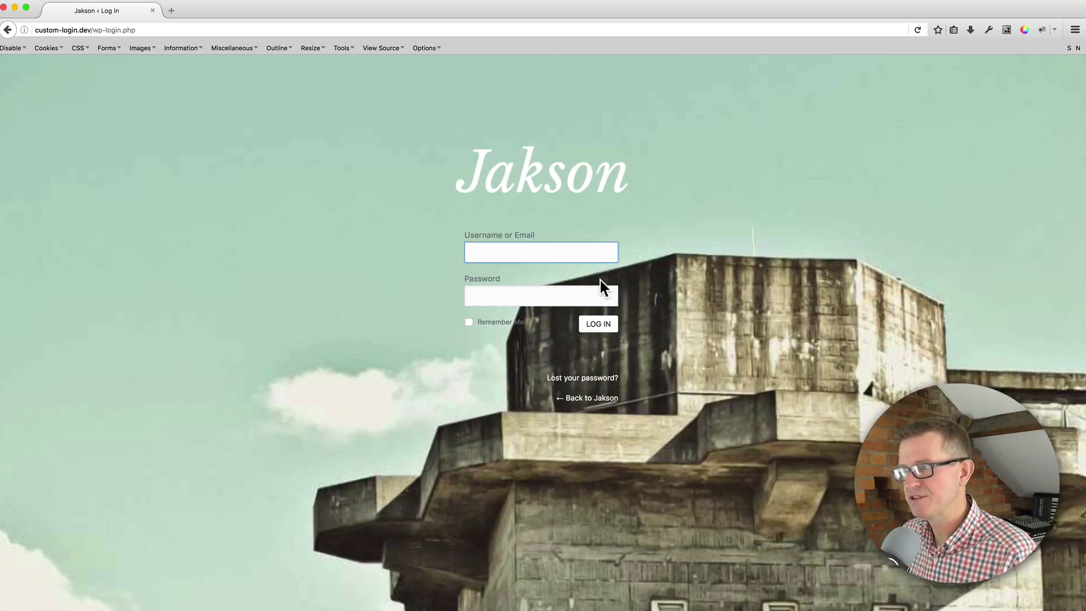
- Switch back to Chrome, open the Style Pack #1 extension page in a new tab and examine its login styles and pricing
key(super+Tab)
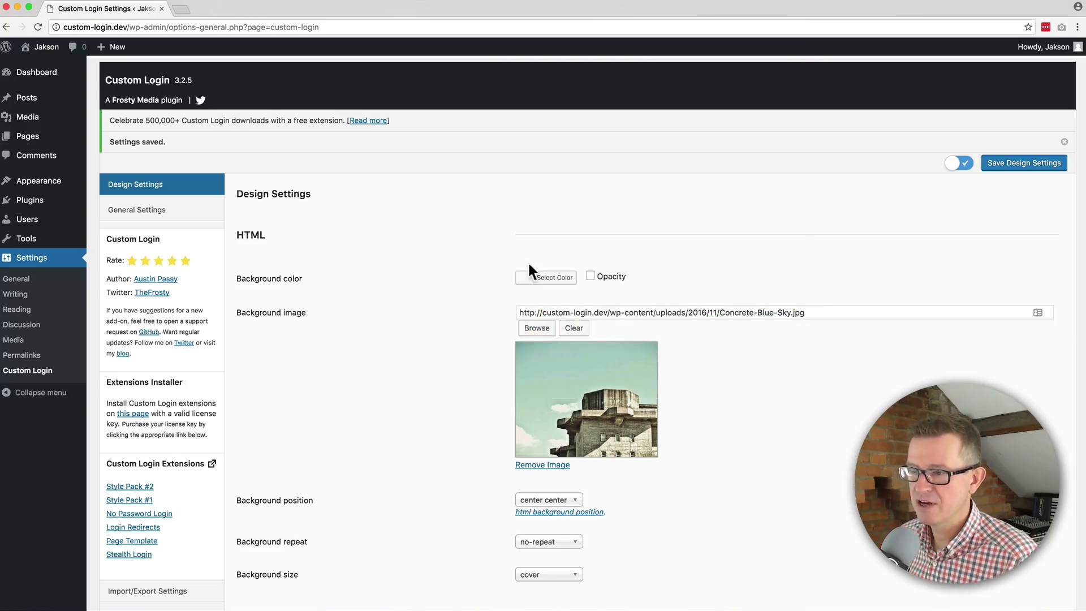
right_click(131, 503)
click(226, 505)
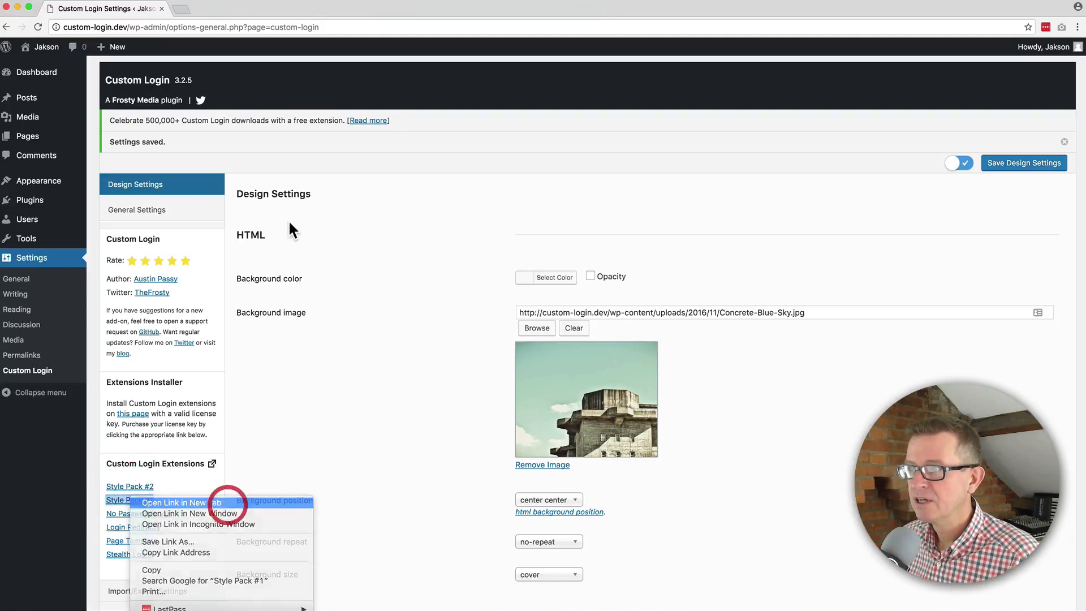
scroll(574, 181, down, 7)
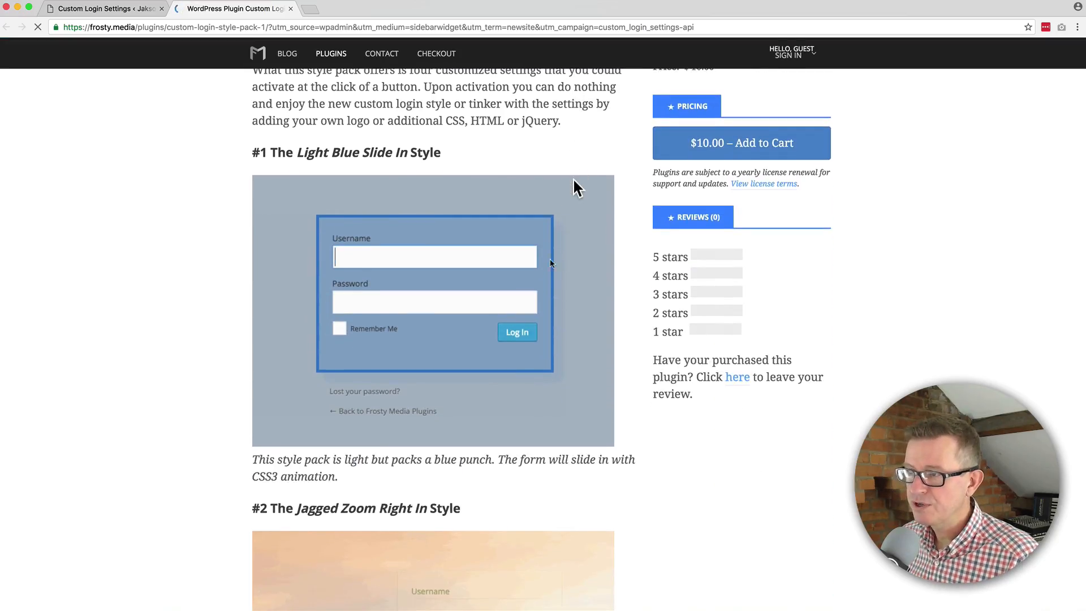
scroll(573, 180, down, 4)
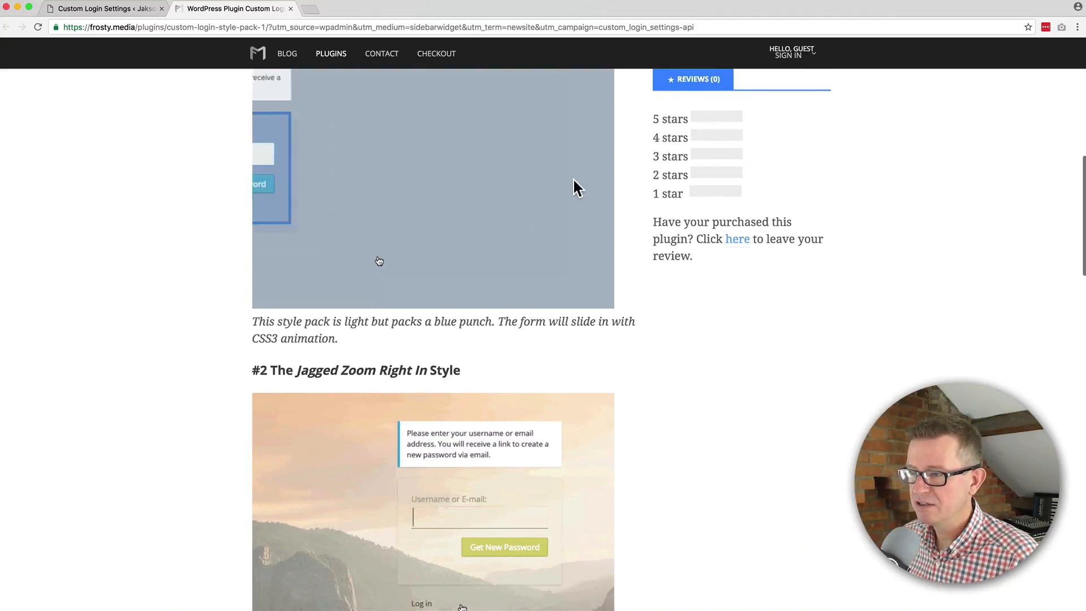
scroll(573, 186, down, 1)
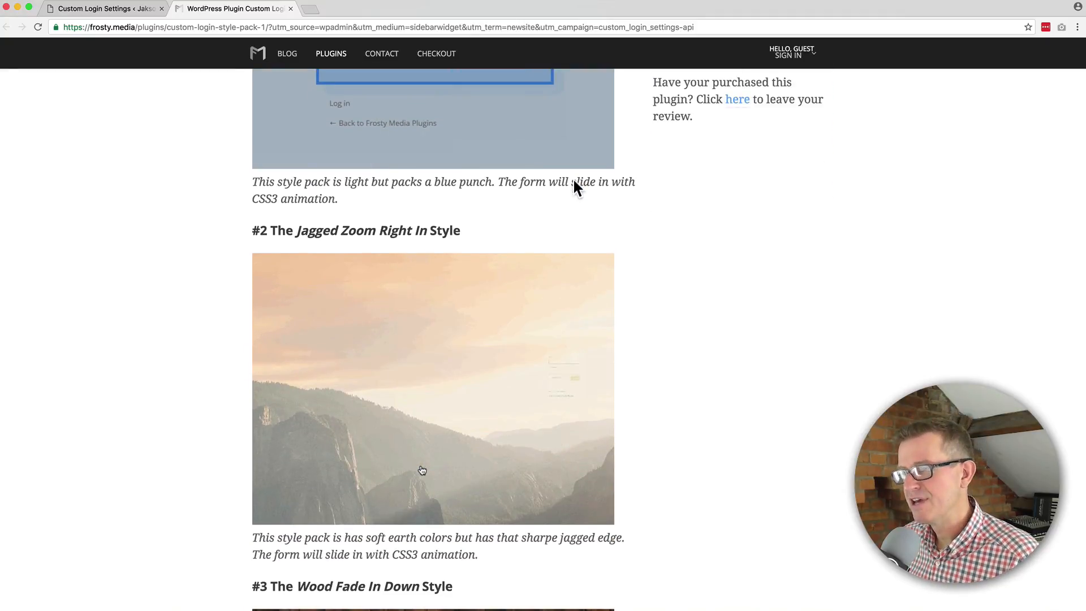
scroll(573, 181, down, 9)
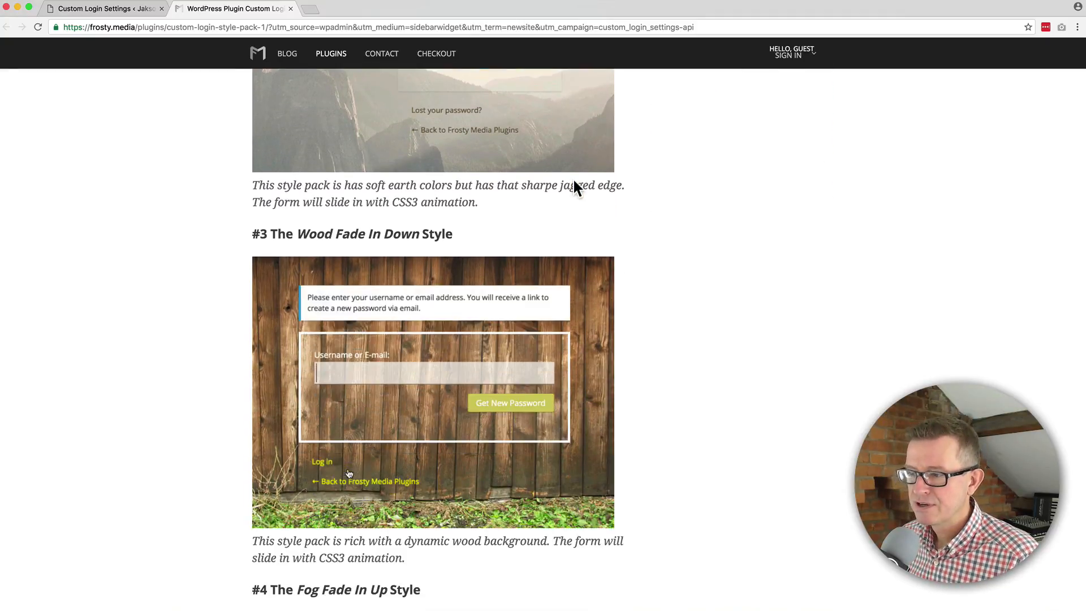
scroll(574, 180, down, 9)
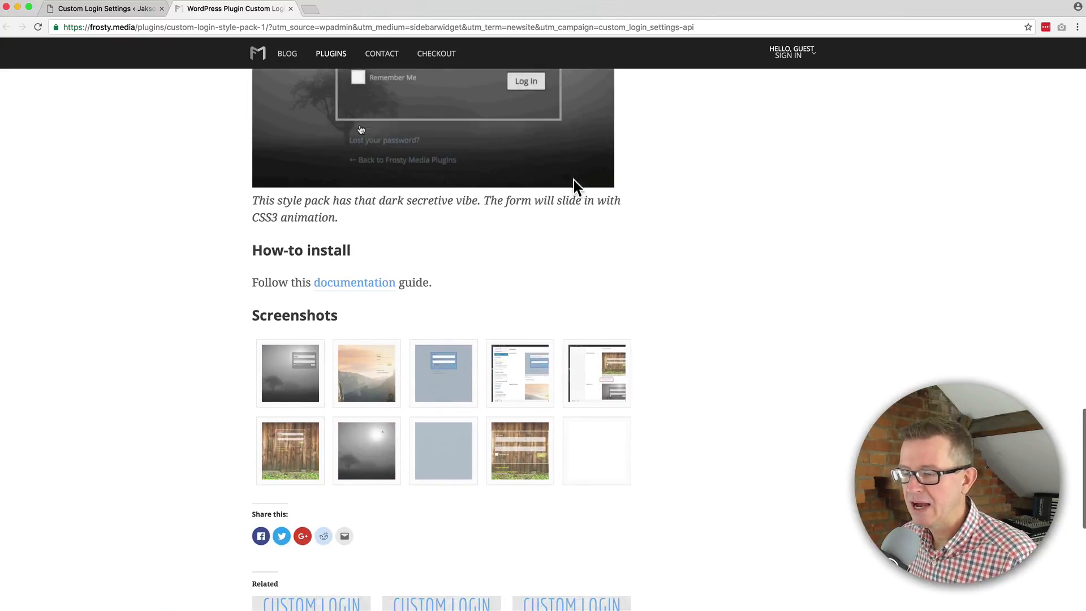
scroll(574, 182, up, 20)
scroll(574, 182, down, 4)
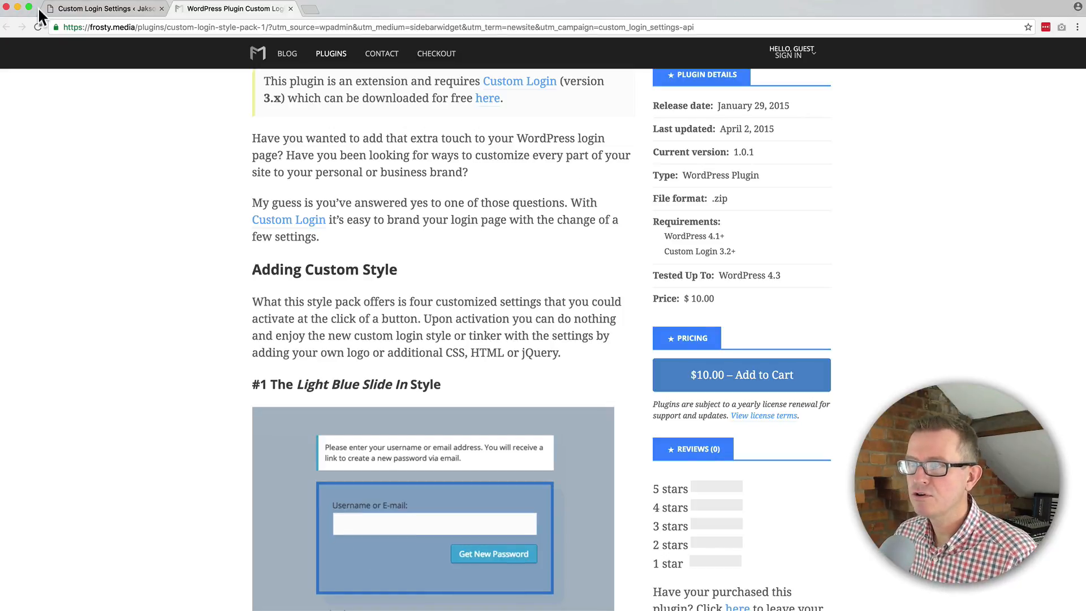
- Return to the Custom Login Settings tab and switch to the login page in Firefox
click(81, 10)
key(super+Tab)
key(super+Tab)
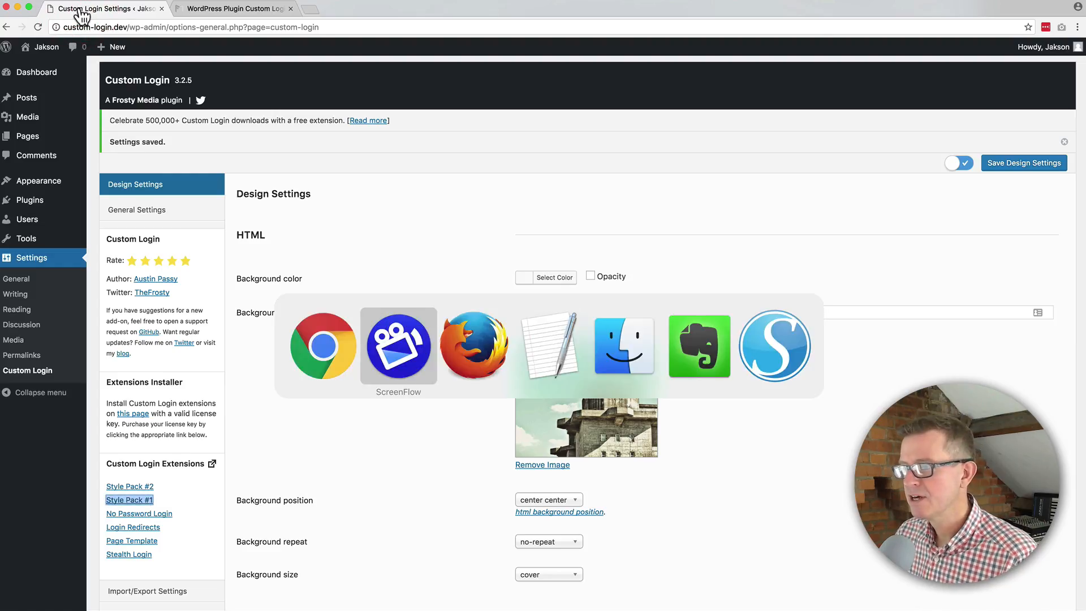